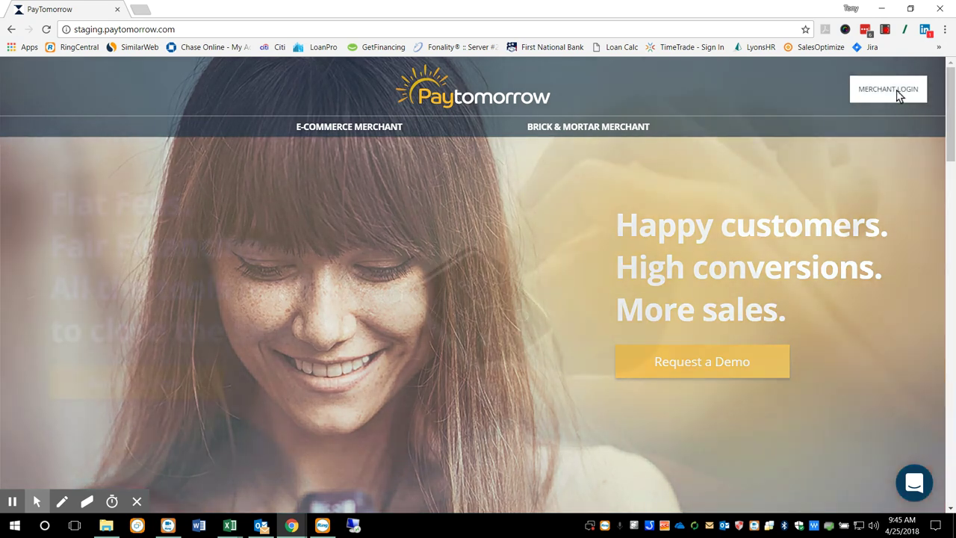
- Sign in to the merchant portal with the saved account's autofilled credentials
{"action": "left_click", "coordinate": [899, 96]}
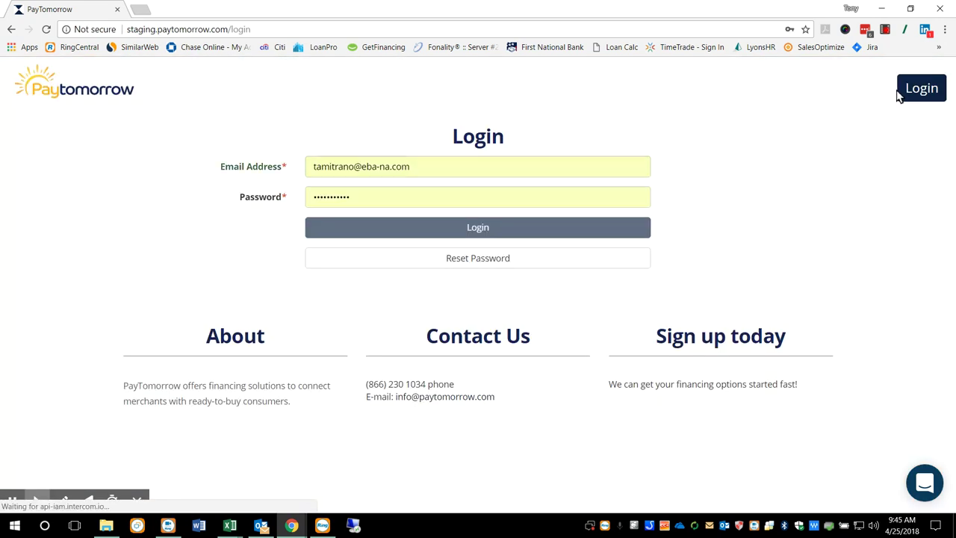
{"action": "left_click", "coordinate": [459, 167]}
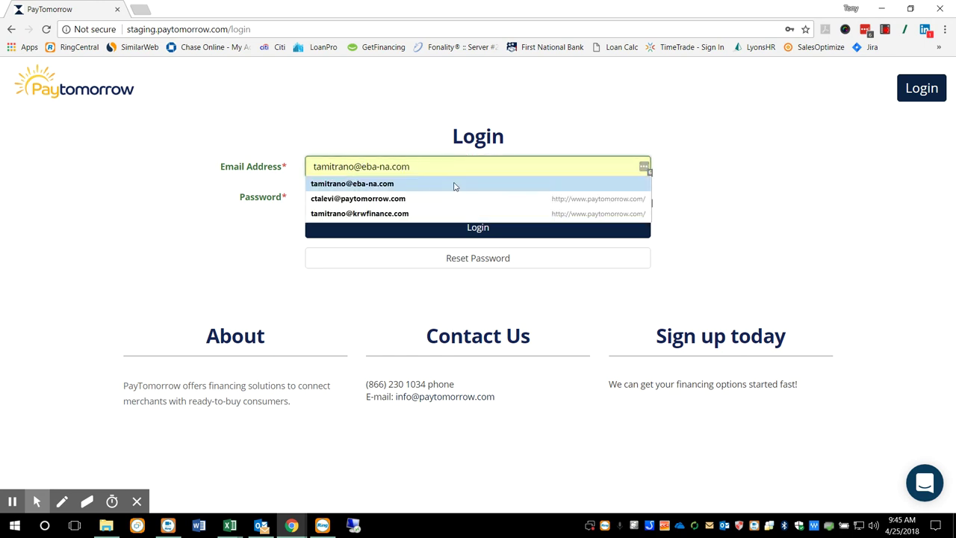
{"action": "left_click", "coordinate": [454, 185]}
{"action": "left_click", "coordinate": [473, 232]}
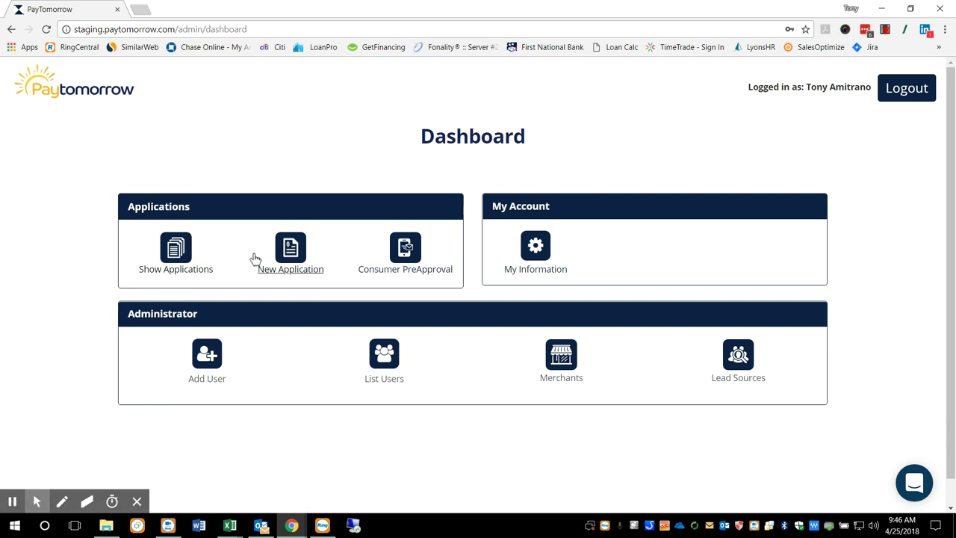
- Start a new application and set its organization to Test Organization 1
{"action": "left_click", "coordinate": [290, 272]}
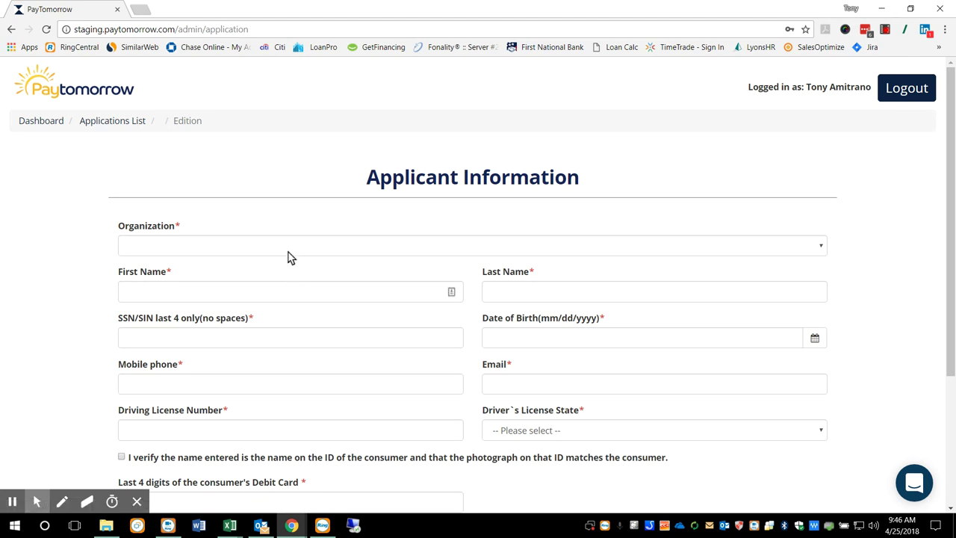
{"action": "left_click", "coordinate": [291, 252]}
{"action": "left_click", "coordinate": [296, 287]}
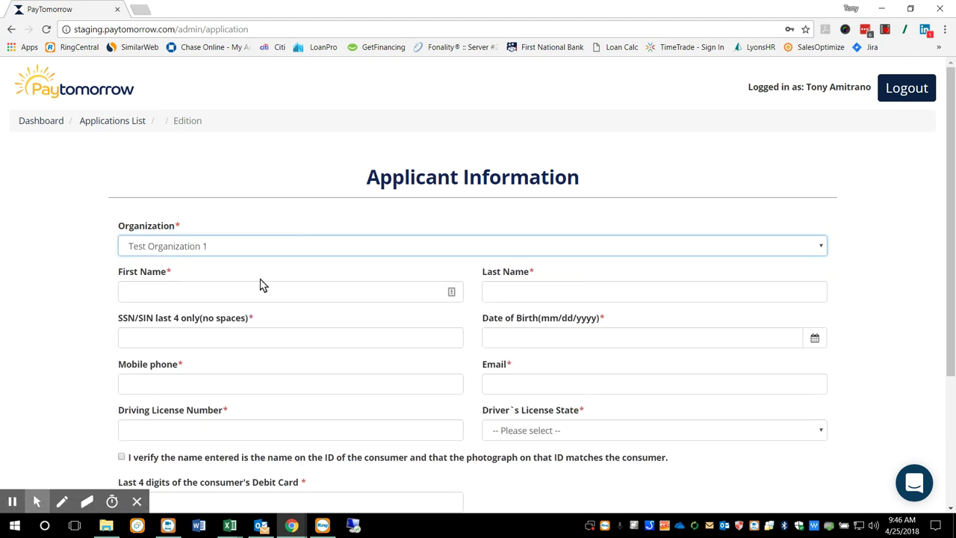
{"action": "scroll", "coordinate": [247, 269], "scroll_direction": "down", "scroll_amount": 1}
{"action": "scroll", "coordinate": [246, 258], "scroll_direction": "down", "scroll_amount": 1}
{"action": "scroll", "coordinate": [250, 254], "scroll_direction": "down", "scroll_amount": 1}
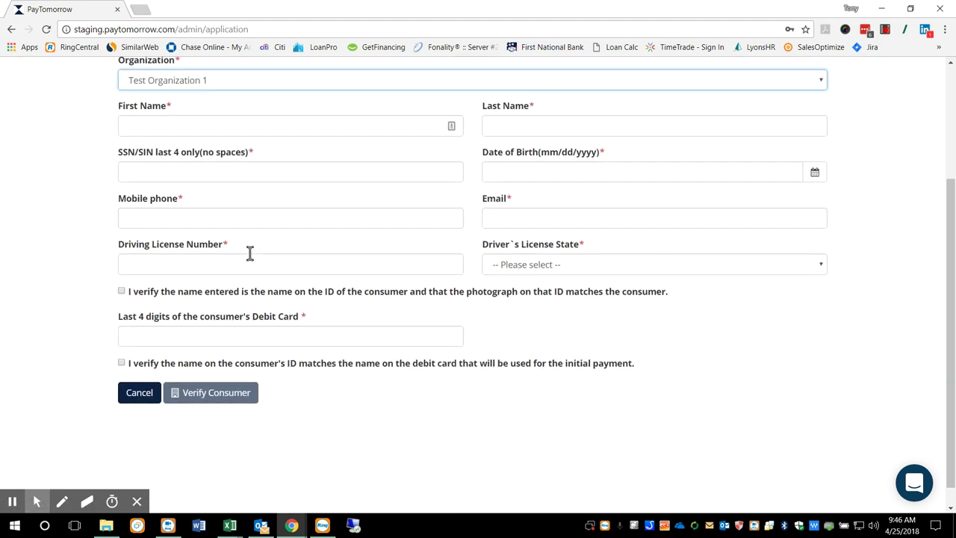
- Enter the applicant's first and last name, SSN last four, date of birth and mobile phone
{"action": "left_click", "coordinate": [203, 127]}
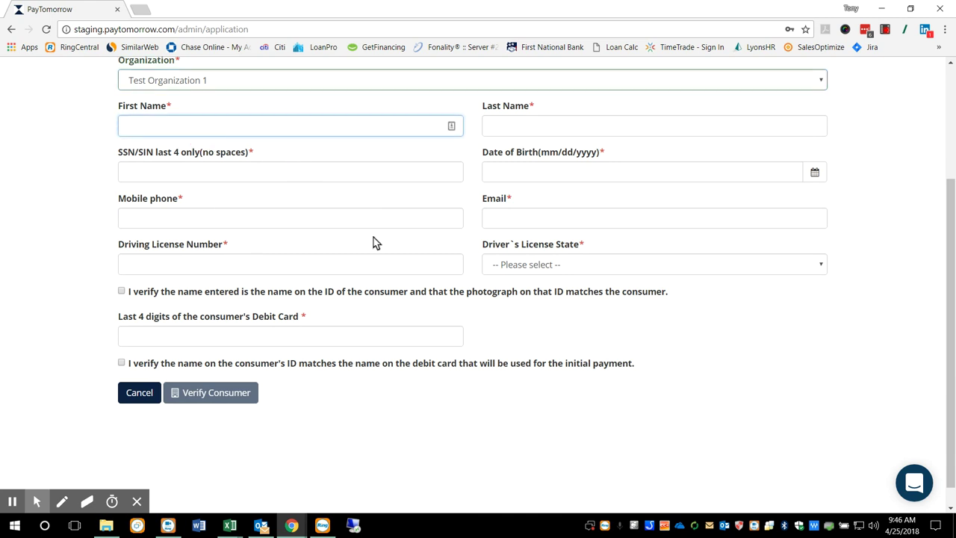
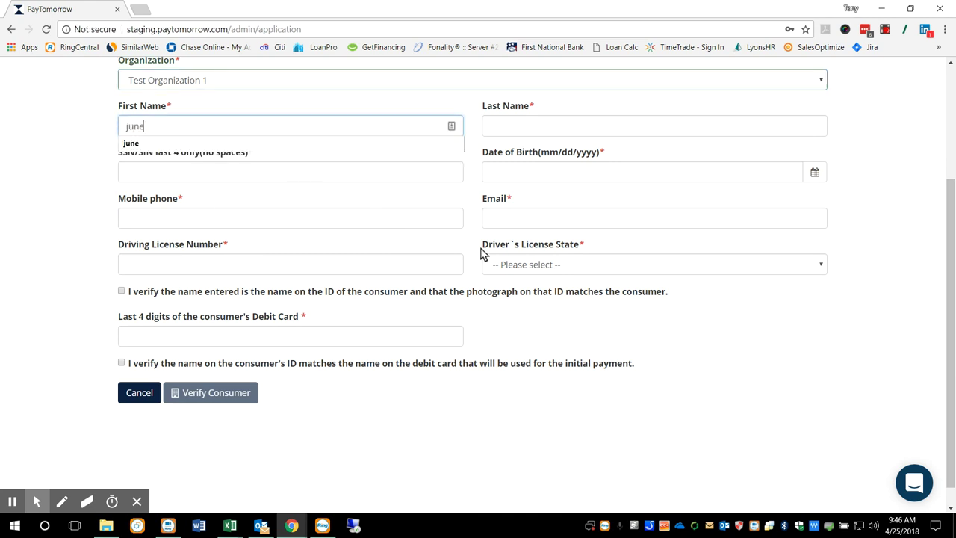
{"action": "key", "text": "Tab"}
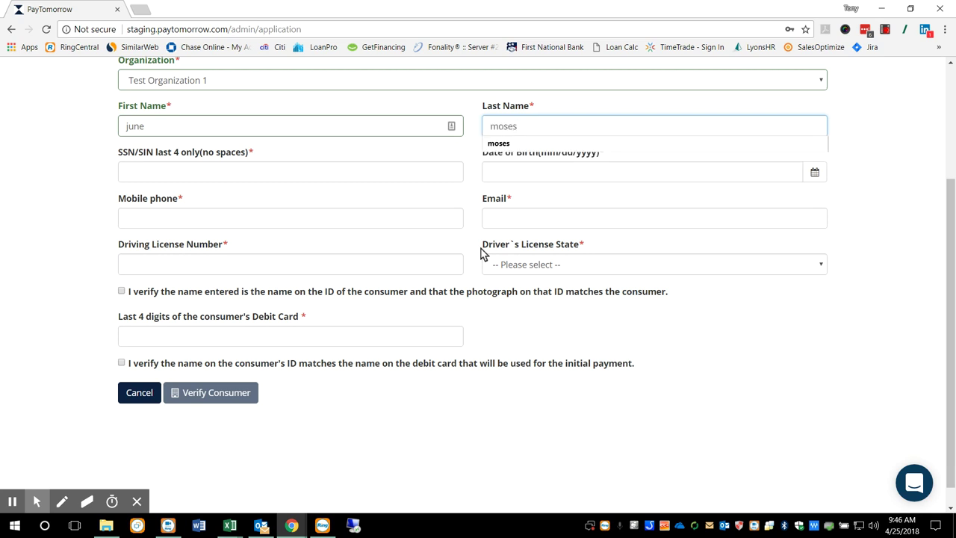
{"action": "key", "text": "Tab"}
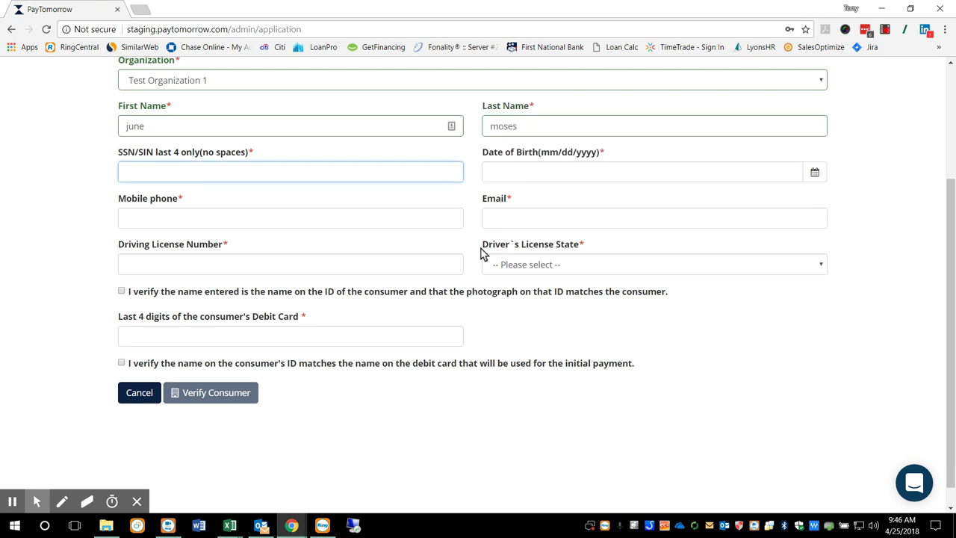
{"action": "type", "text": "69"}
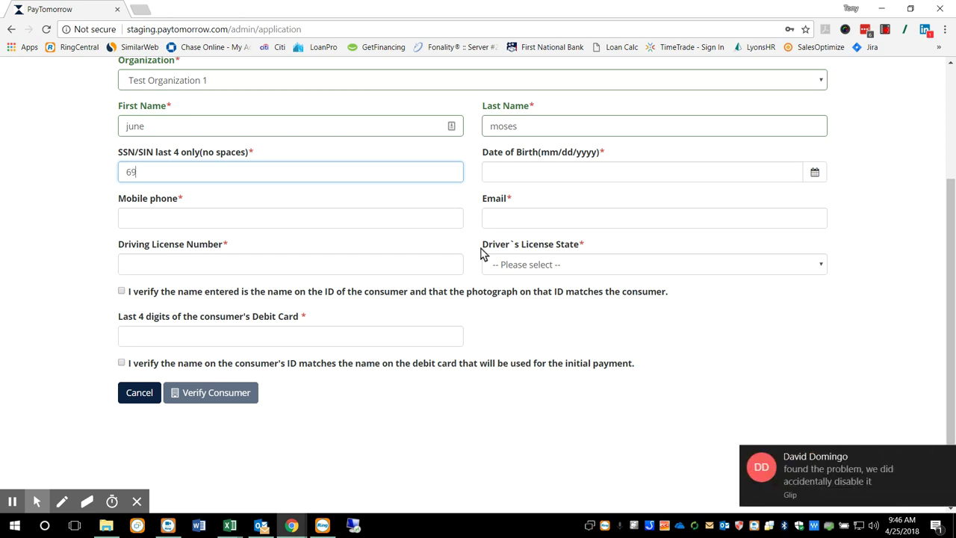
{"action": "type", "text": "65"}
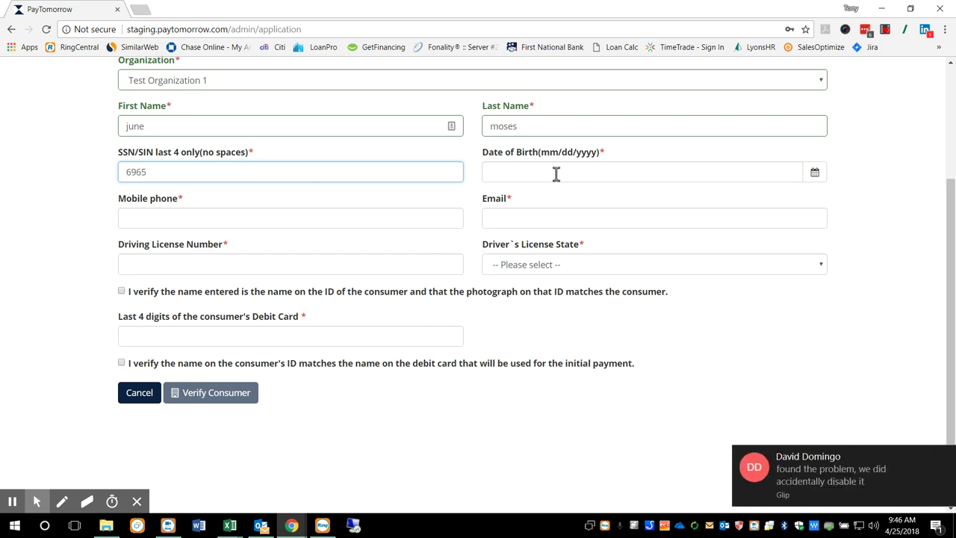
{"action": "left_click", "coordinate": [557, 174]}
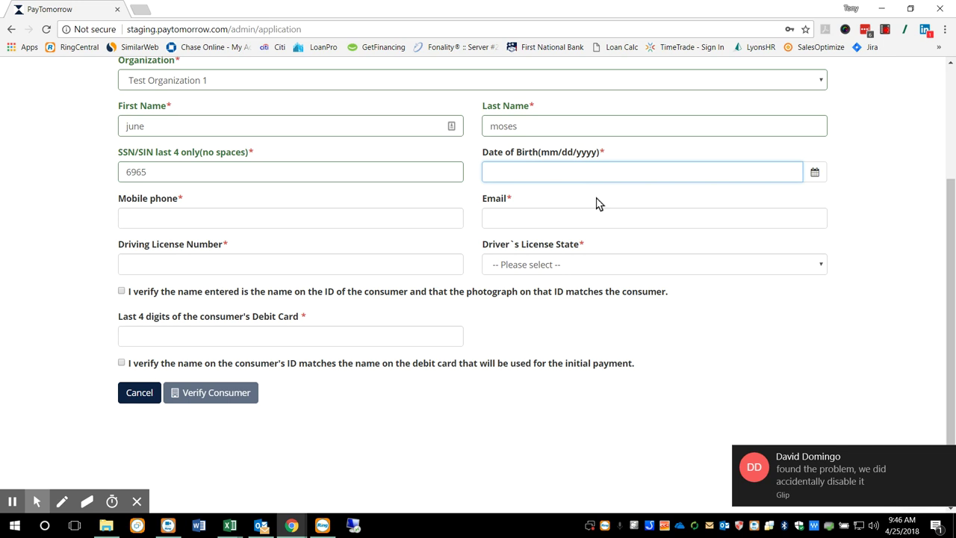
{"action": "type", "text": "10/10/199"}
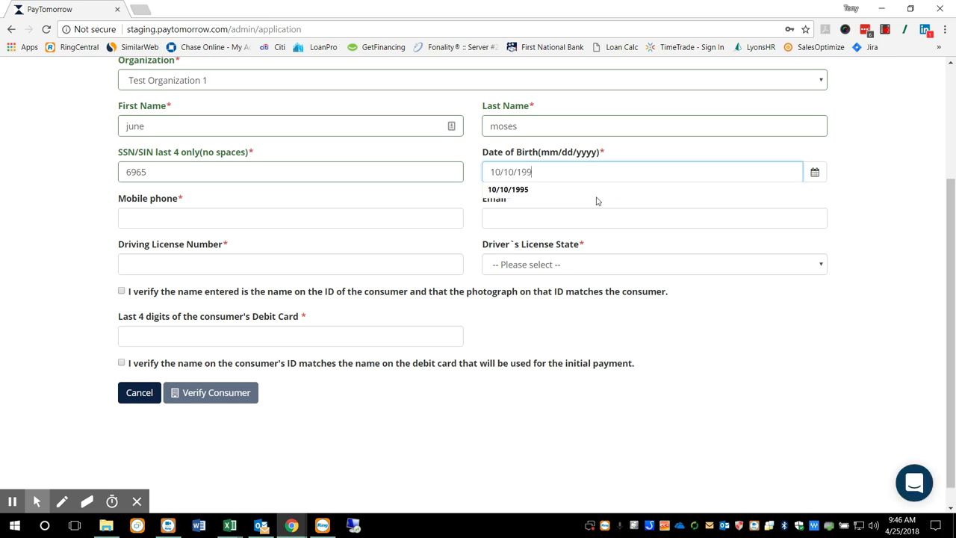
{"action": "type", "text": "5"}
{"action": "left_click", "coordinate": [337, 222]}
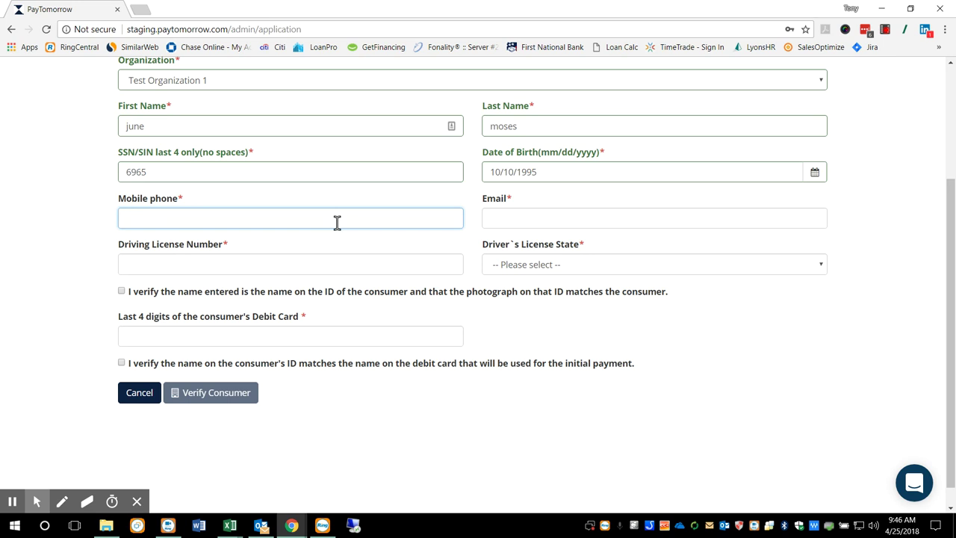
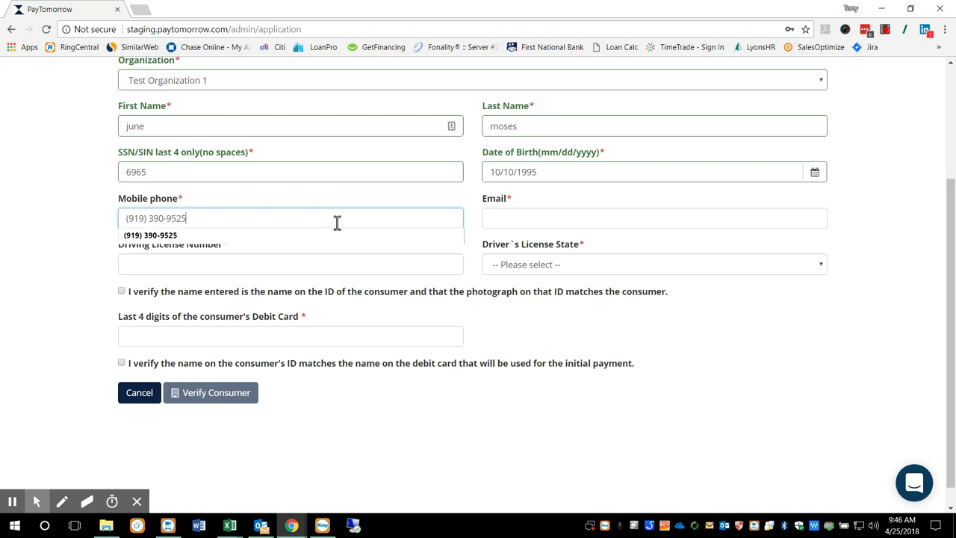
{"action": "left_click", "coordinate": [516, 214]}
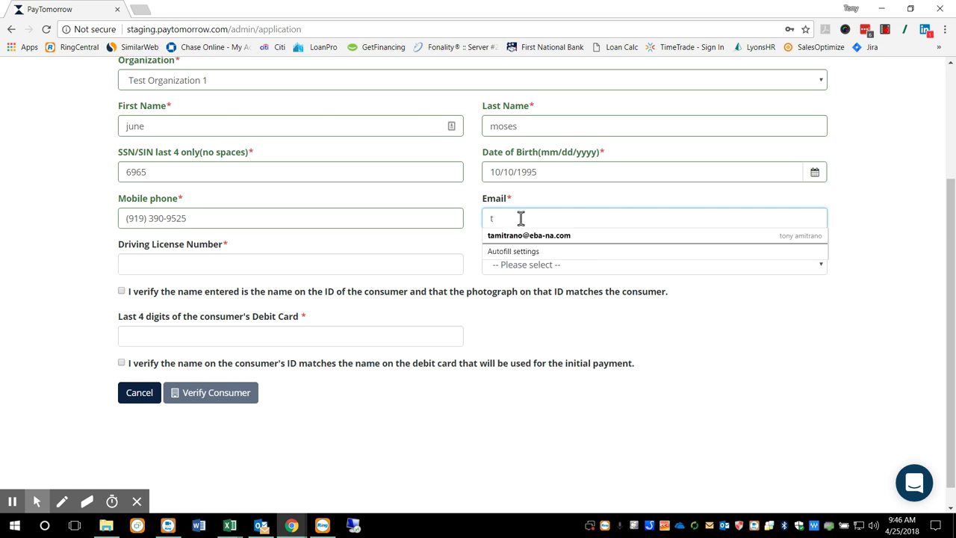
- Fill in the applicant's email from the saved suggestion and enter the driver's license number
{"action": "key", "text": "Down"}
{"action": "key", "text": "Return"}
{"action": "left_click", "coordinate": [532, 217]}
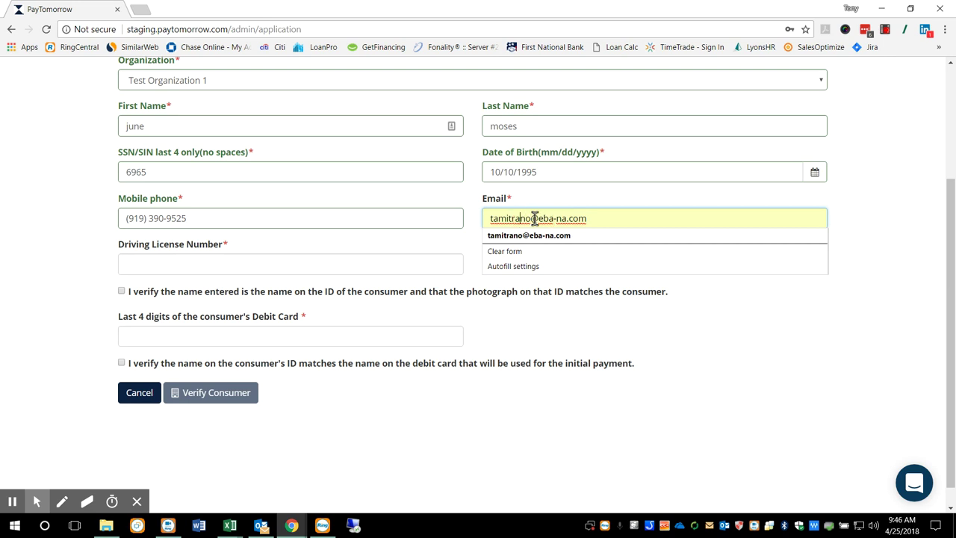
{"action": "type", "text": "1"}
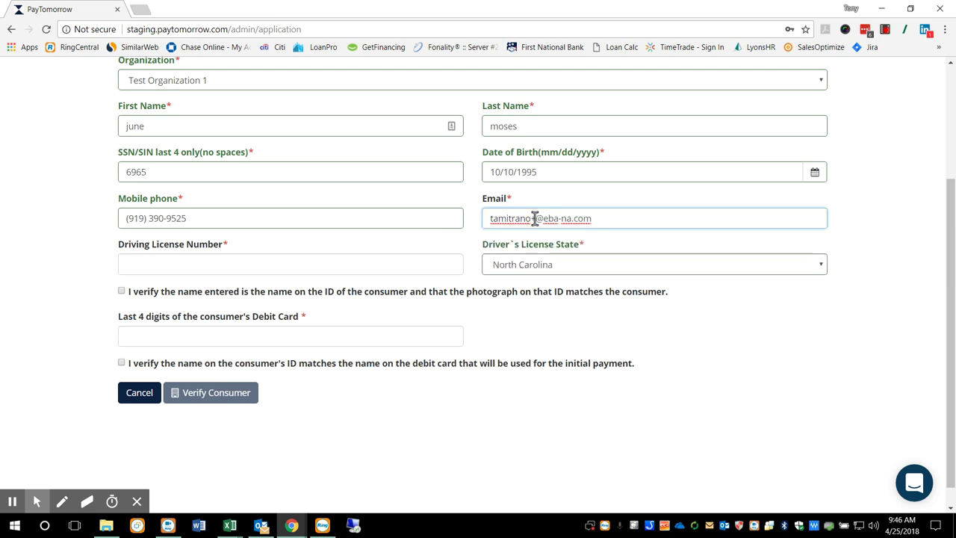
{"action": "type", "text": "900"}
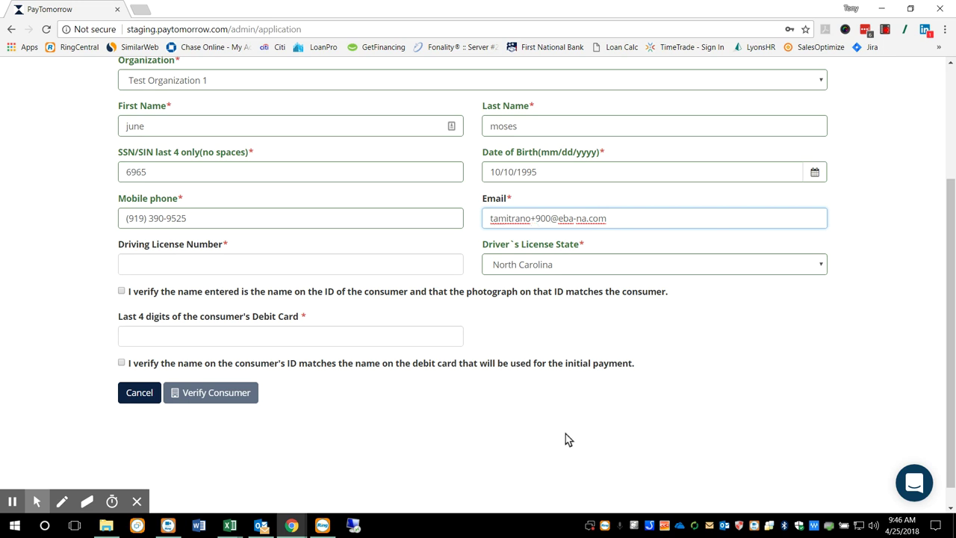
{"action": "left_click", "coordinate": [148, 264]}
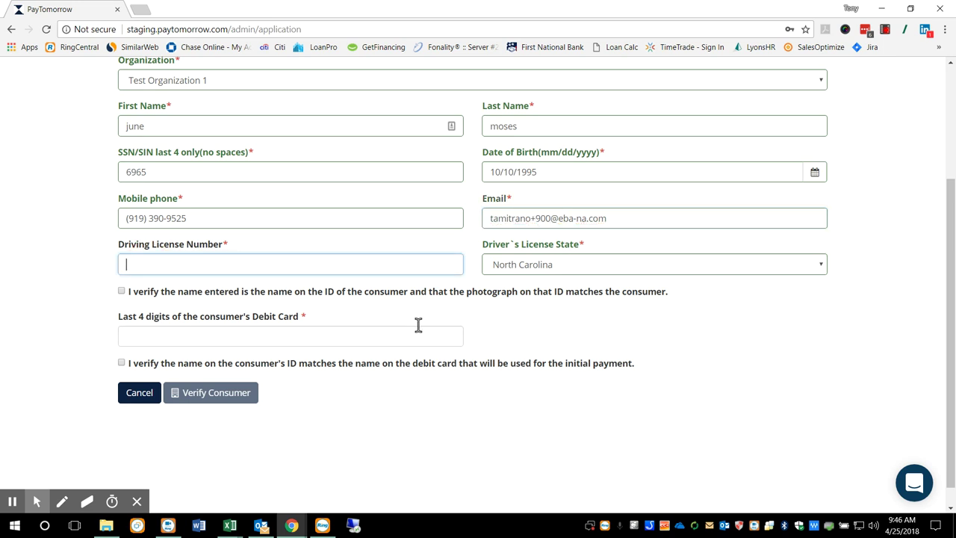
{"action": "type", "text": "123456987"}
- Tick both ID confirmations, enter the debit card's last four digits, and submit for verification
{"action": "left_click", "coordinate": [122, 291]}
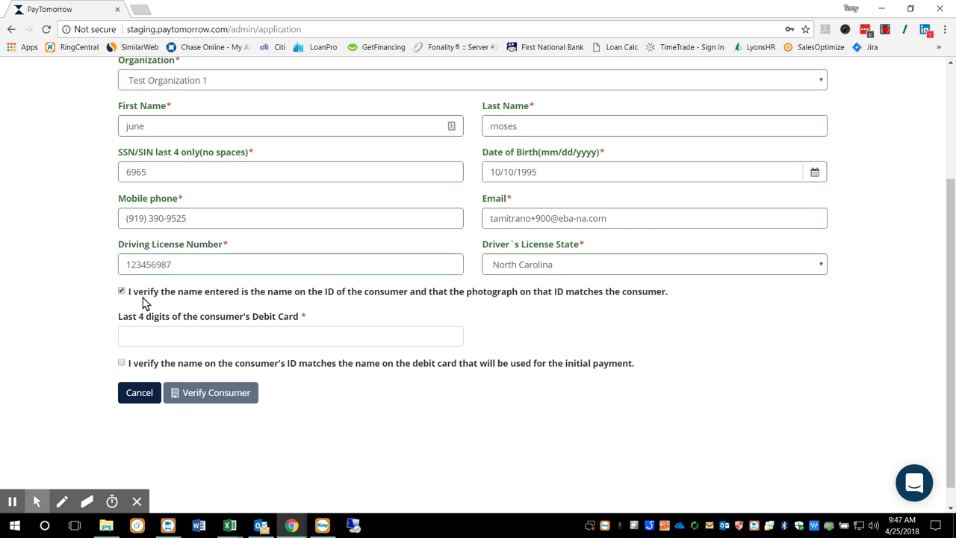
{"action": "left_click", "coordinate": [254, 337]}
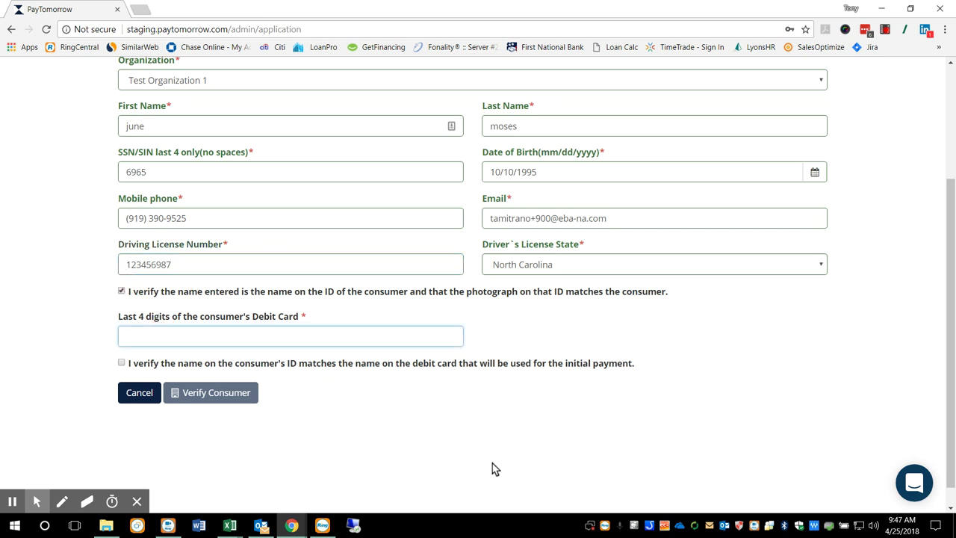
{"action": "type", "text": "1111"}
{"action": "left_click", "coordinate": [121, 363]}
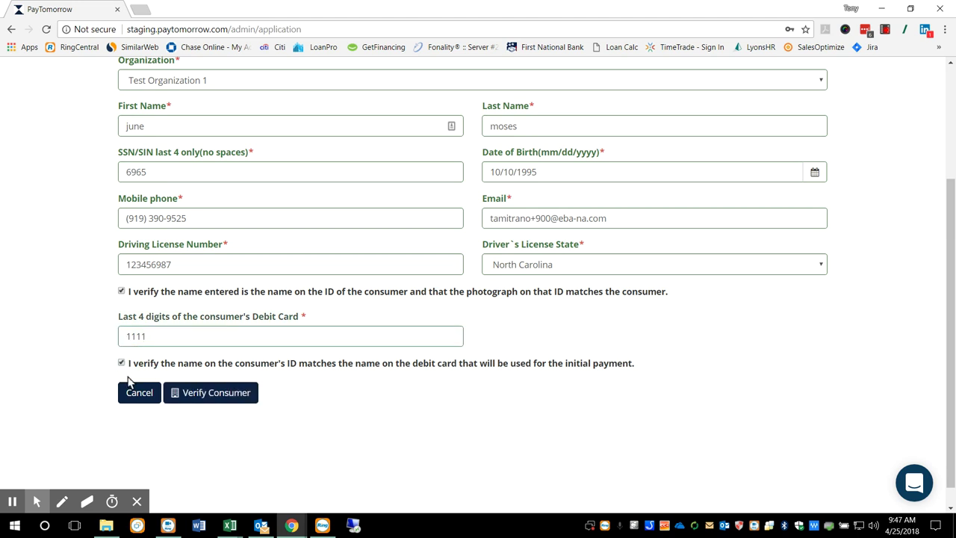
{"action": "left_click", "coordinate": [207, 399]}
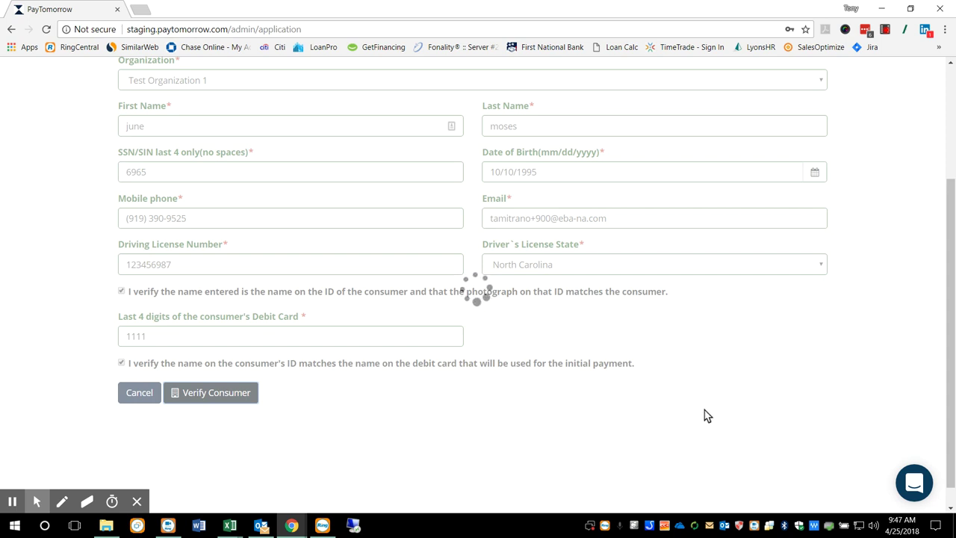
- Enter and confirm the consumer's SMS code, showing pre-approval for $6,500.00
{"action": "scroll", "coordinate": [738, 400], "scroll_direction": "down", "scroll_amount": 2}
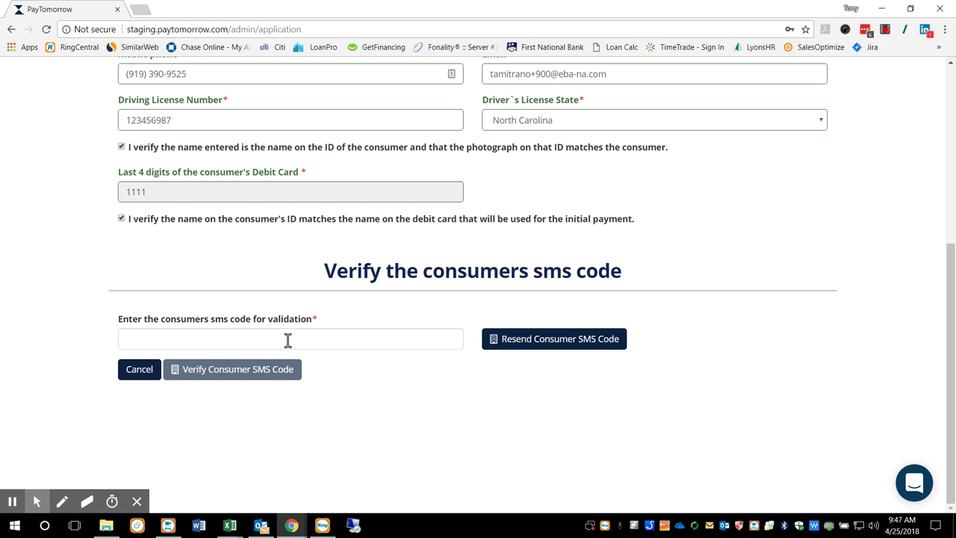
{"action": "left_click", "coordinate": [288, 340]}
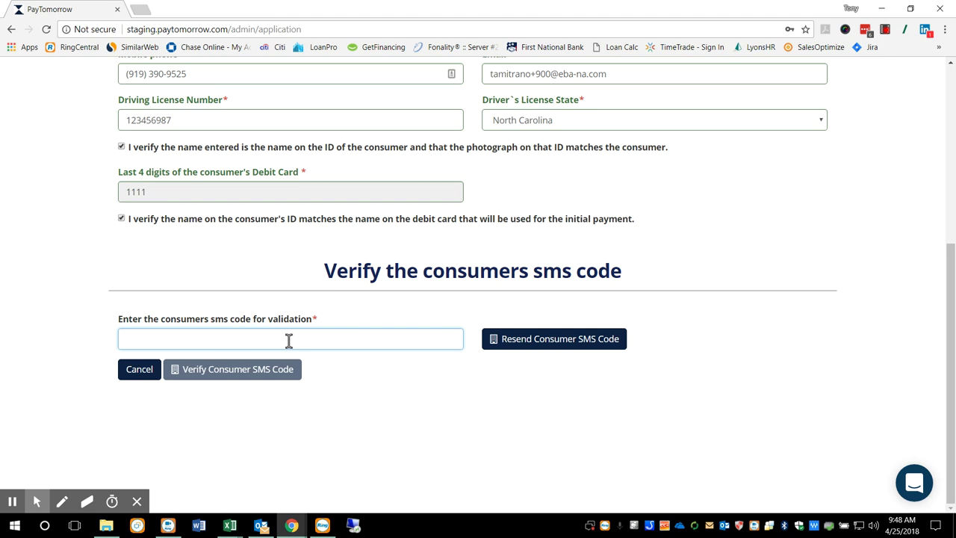
{"action": "type", "text": "4071"}
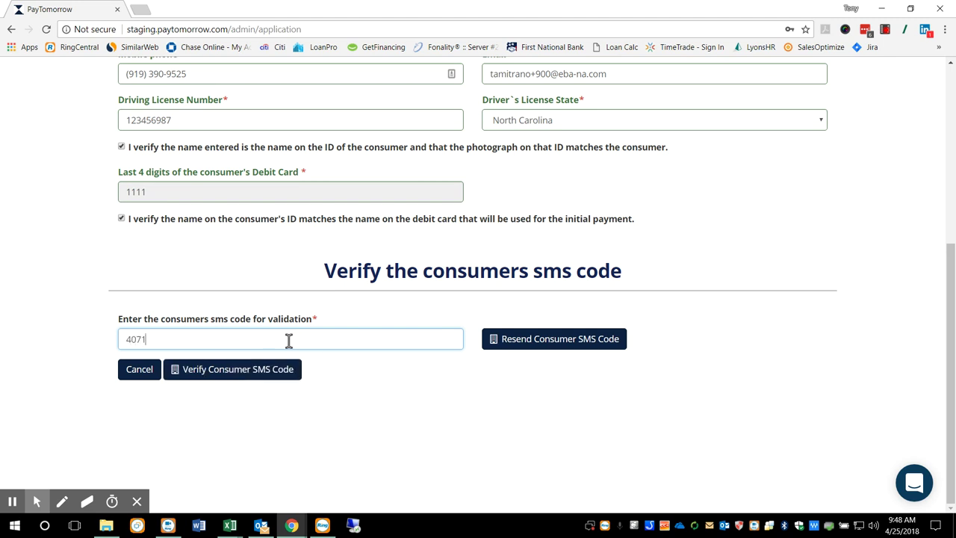
{"action": "type", "text": "37"}
{"action": "left_click", "coordinate": [230, 373]}
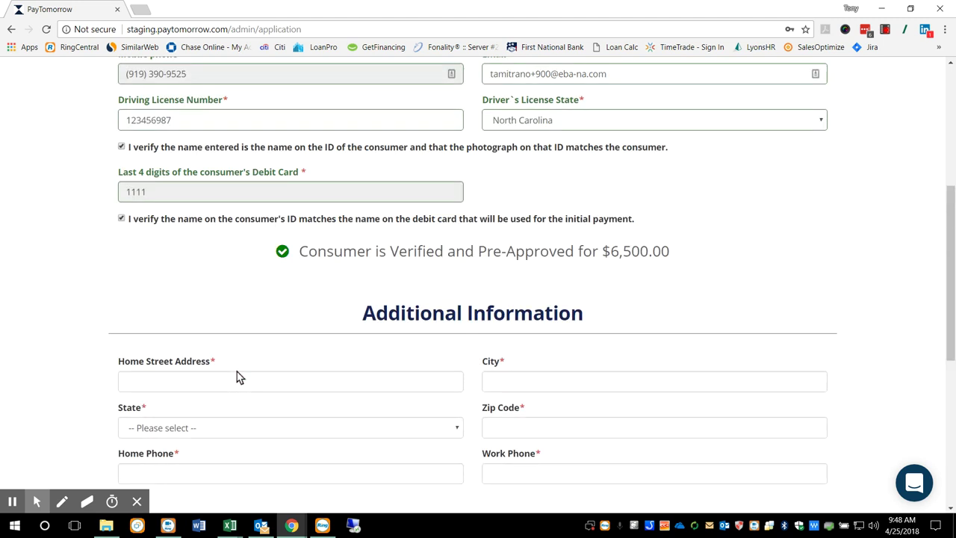
{"action": "left_click_drag", "start_coordinate": [307, 252], "coordinate": [734, 266]}
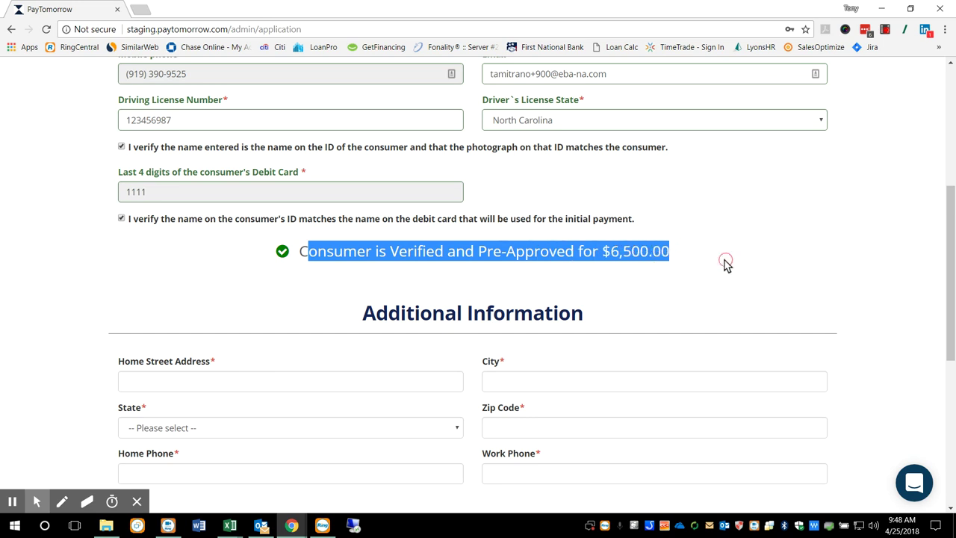
{"action": "left_click", "coordinate": [298, 254]}
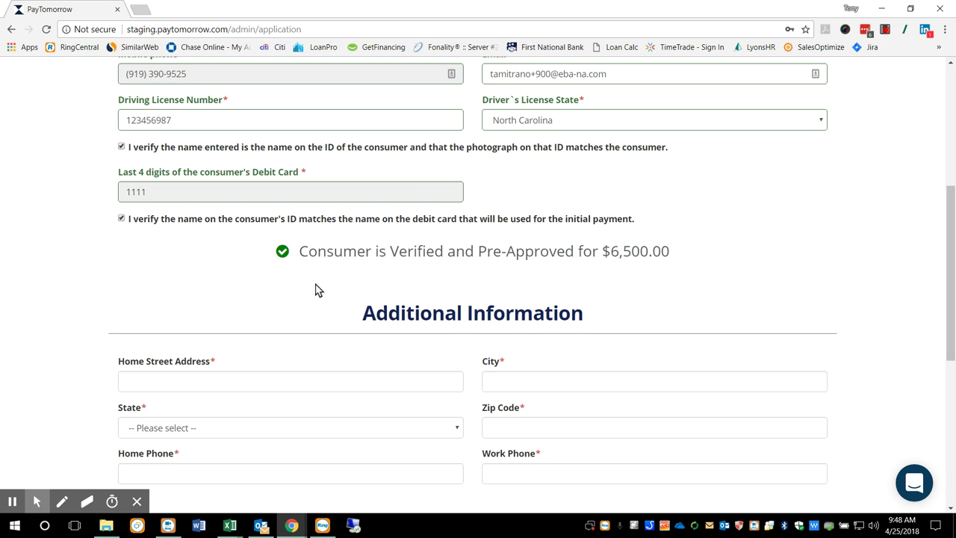
- Autofill the home street address and city, and set the state to North Carolina
{"action": "scroll", "coordinate": [315, 290], "scroll_direction": "down", "scroll_amount": 1}
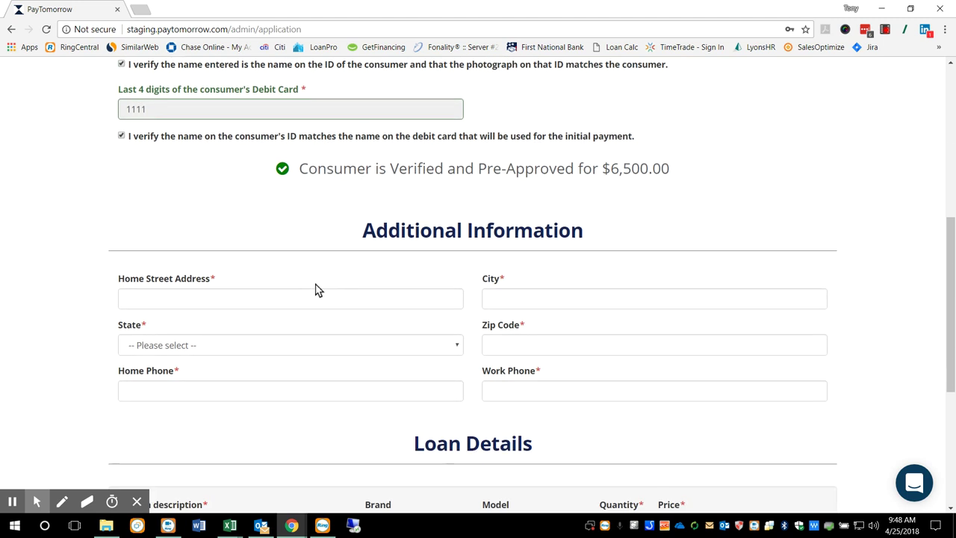
{"action": "left_click", "coordinate": [200, 297]}
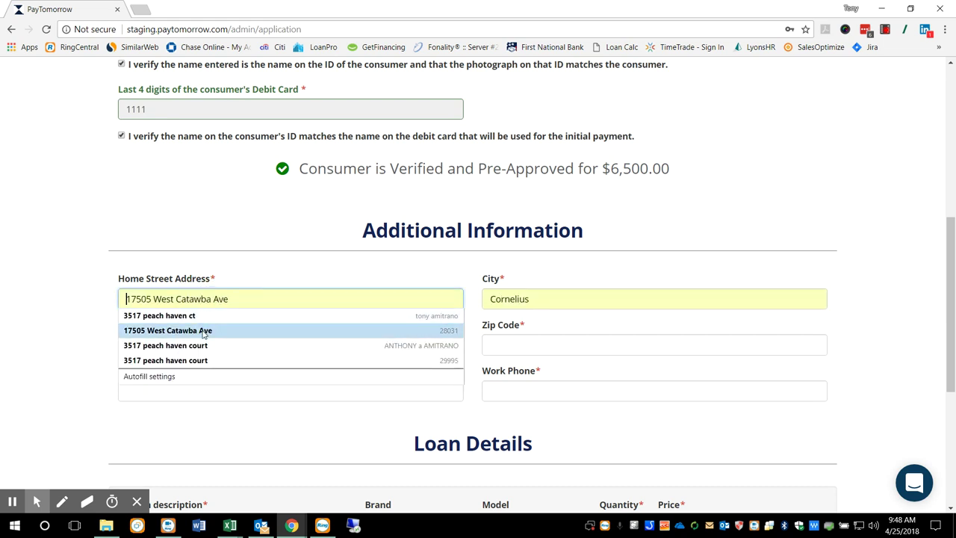
{"action": "left_click", "coordinate": [201, 330]}
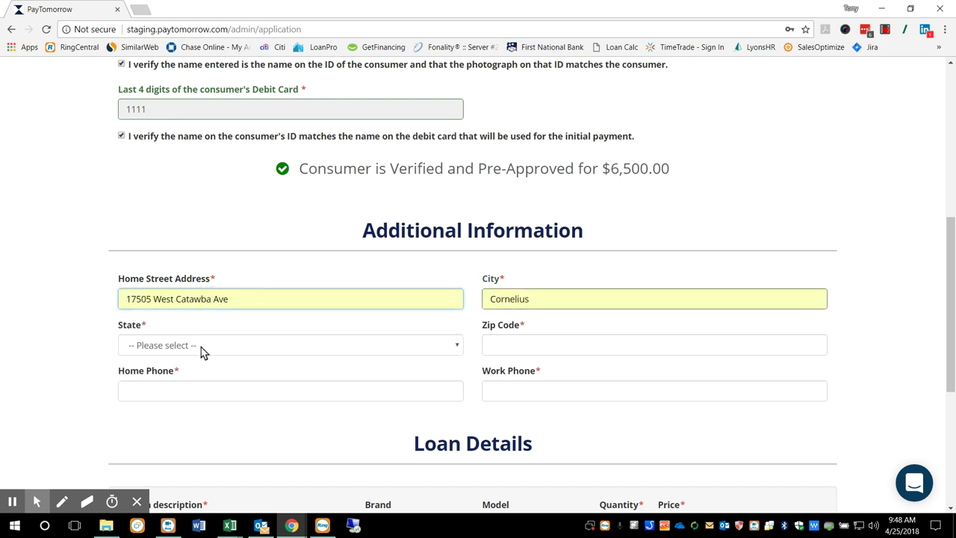
{"action": "left_click", "coordinate": [200, 345]}
{"action": "left_click", "coordinate": [173, 227]}
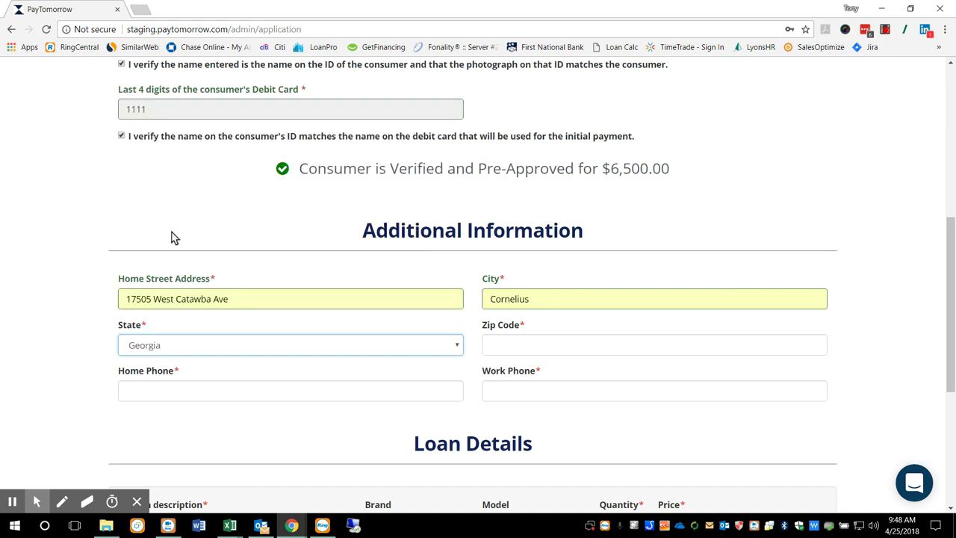
- Autofill the zip code and home phone, and enter the consumer's work phone number
{"action": "left_click", "coordinate": [519, 352]}
{"action": "left_click", "coordinate": [523, 364]}
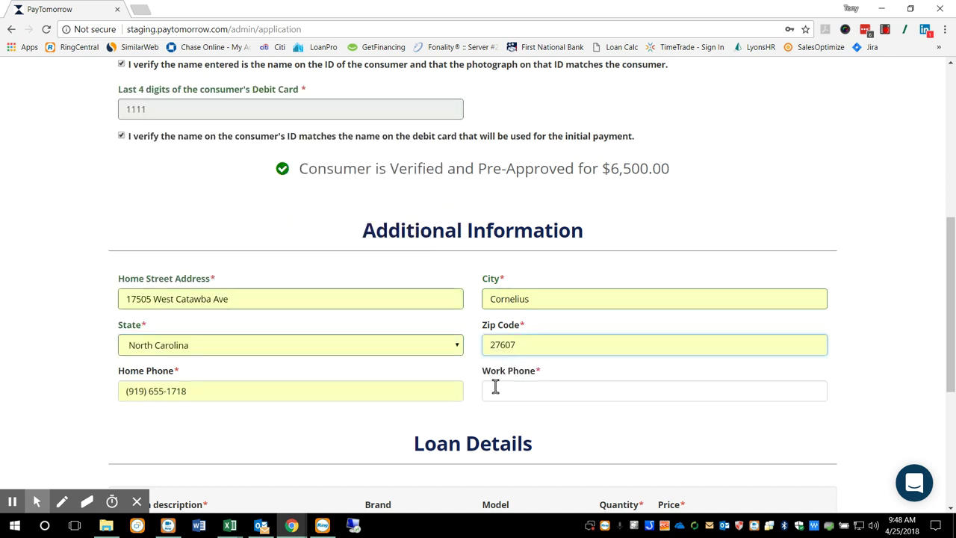
{"action": "left_click", "coordinate": [495, 387]}
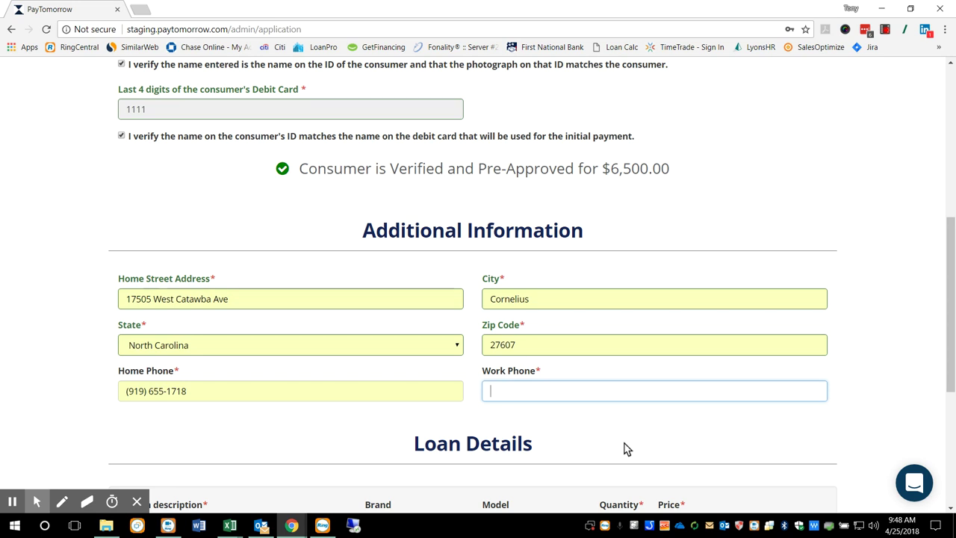
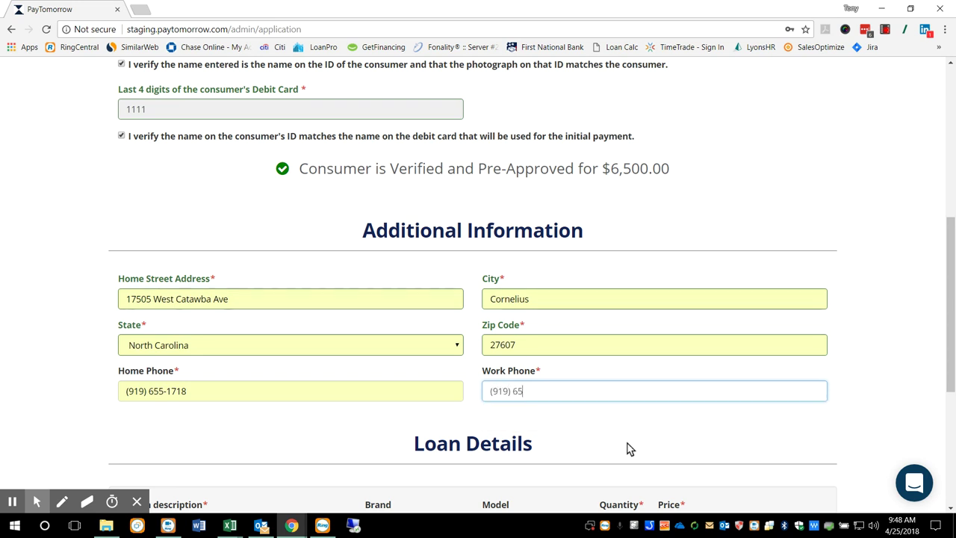
{"action": "left_click", "coordinate": [80, 393]}
{"action": "scroll", "coordinate": [84, 393], "scroll_direction": "down", "scroll_amount": 2}
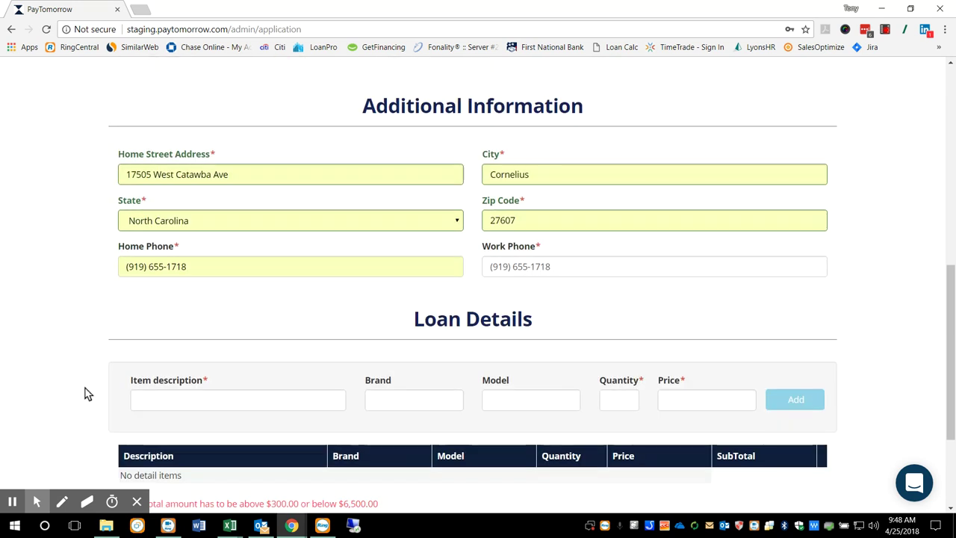
- Enter a loan item described as 'furniture' with brand 'Ikj' and model 'asdfa'
{"action": "scroll", "coordinate": [85, 394], "scroll_direction": "down", "scroll_amount": 1}
{"action": "left_click", "coordinate": [206, 313]}
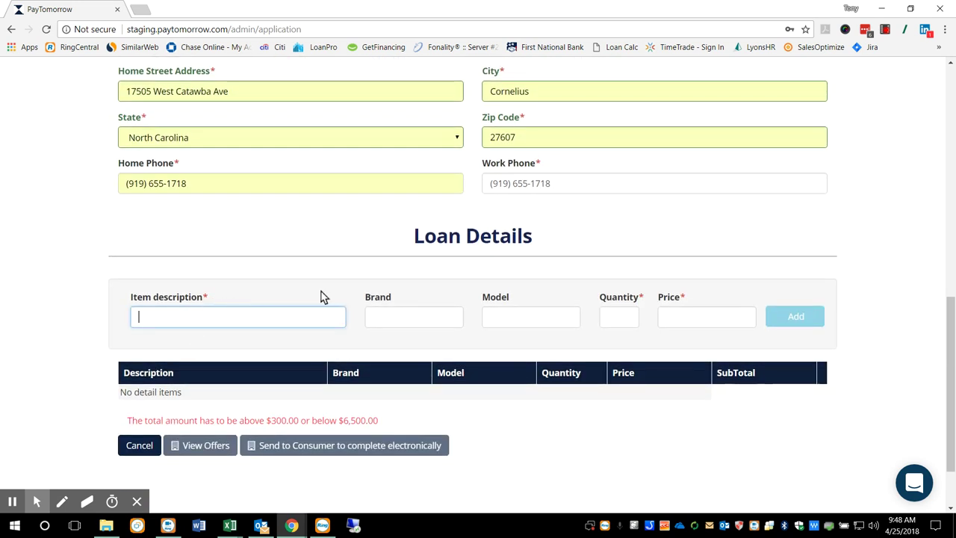
{"action": "type", "text": "furniture"}
{"action": "left_click", "coordinate": [416, 314]}
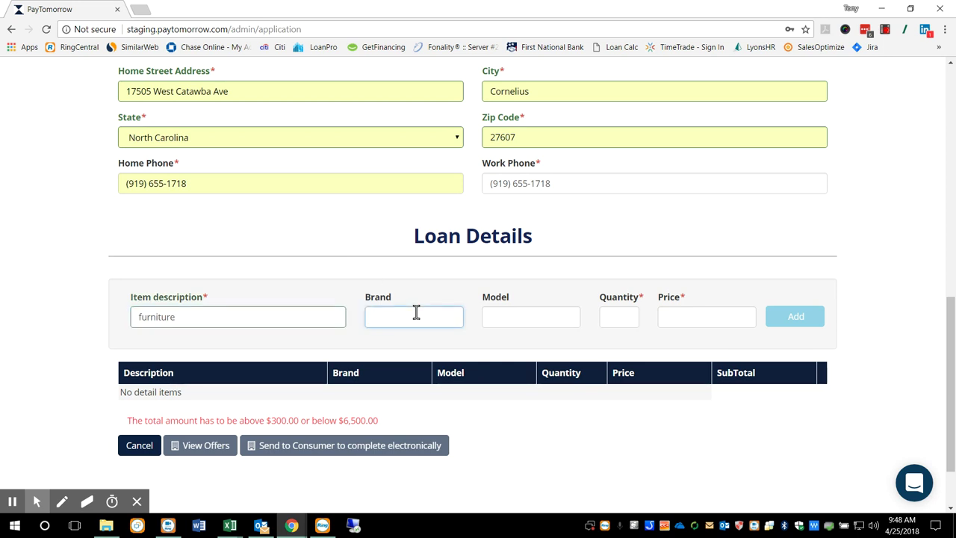
{"action": "type", "text": "Ikj"}
{"action": "left_click", "coordinate": [487, 317]}
{"action": "type", "text": "asdfa"}
- Add the item with quantity 2 at 1,000 each, totalling $2,000.00, and view the offers
{"action": "left_click", "coordinate": [613, 317]}
{"action": "type", "text": "1"}
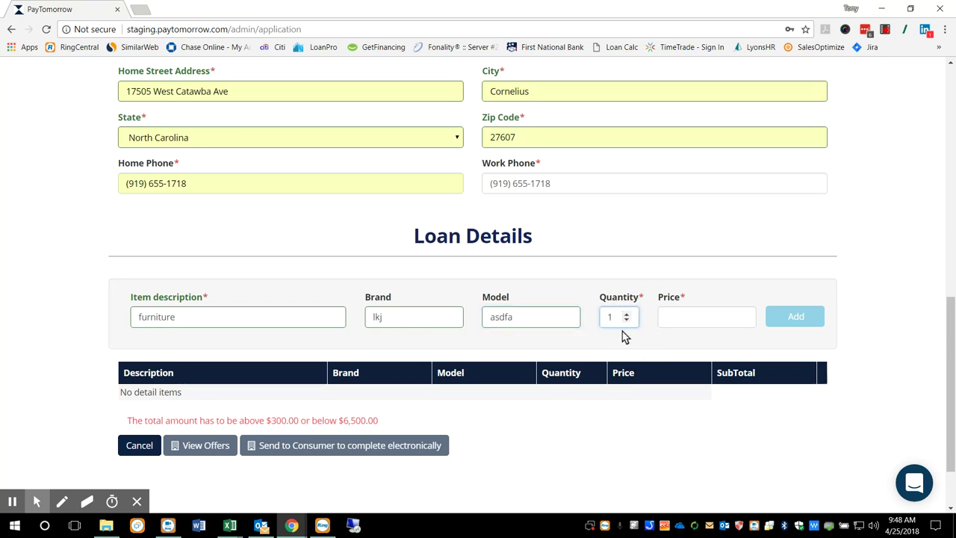
{"action": "type", "text": "2"}
{"action": "key", "text": "BackSpace"}
{"action": "key", "text": "BackSpace"}
{"action": "type", "text": "2"}
{"action": "left_click", "coordinate": [692, 317]}
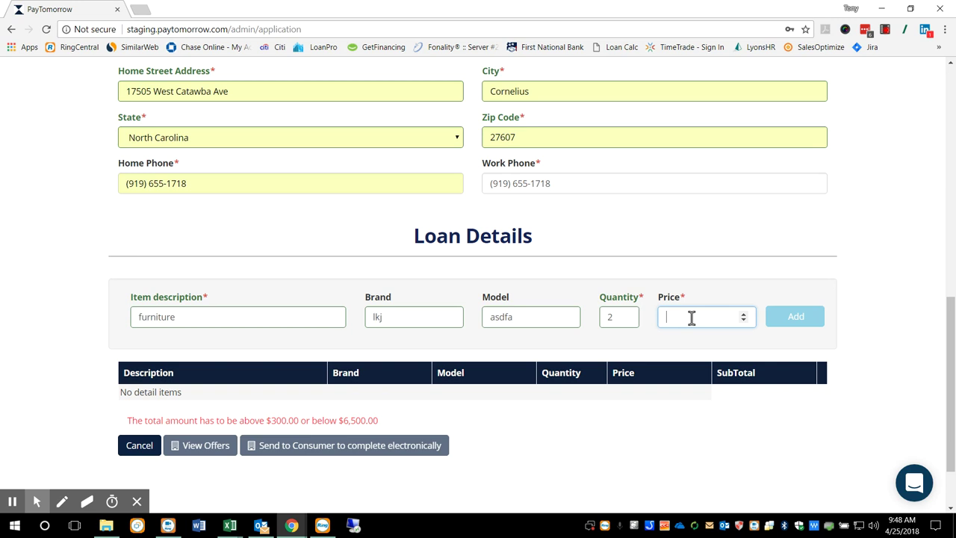
{"action": "type", "text": "1,000"}
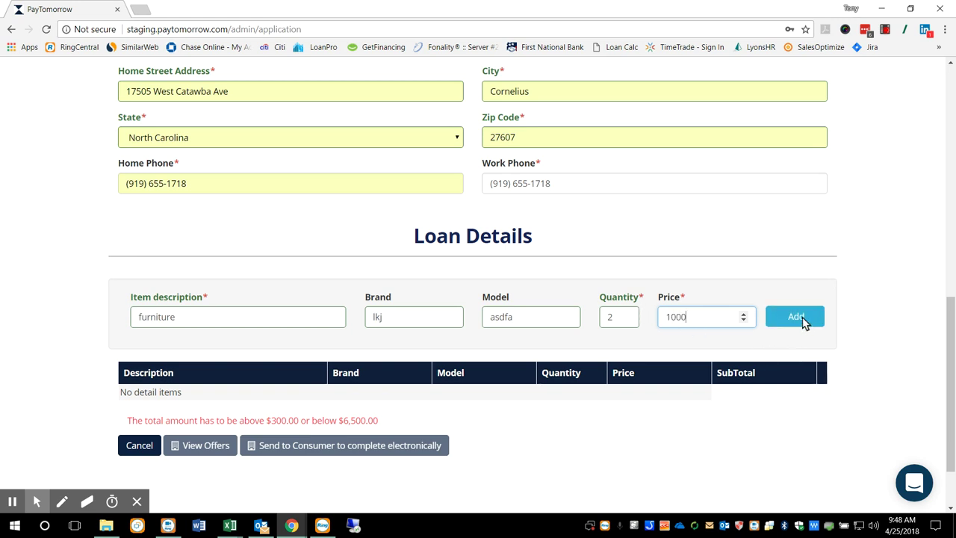
{"action": "left_click", "coordinate": [796, 317]}
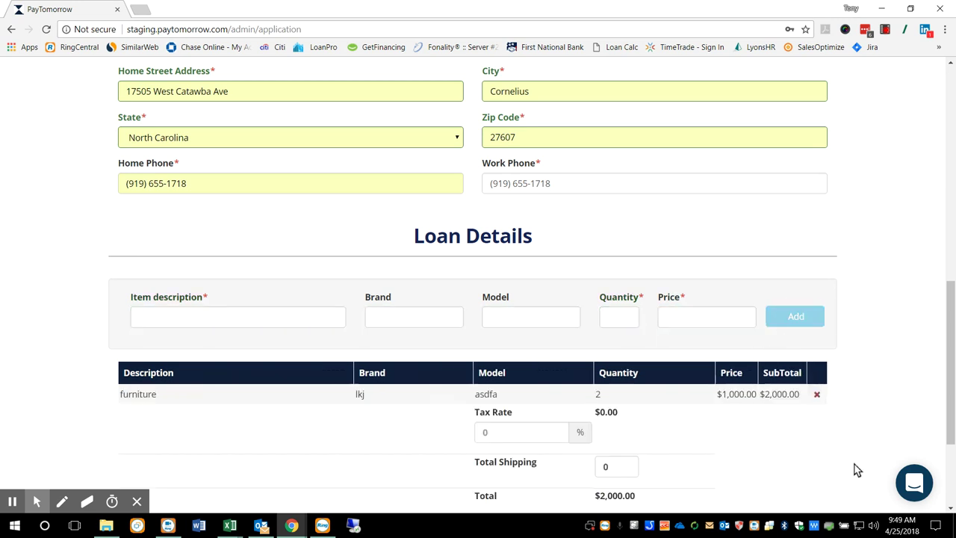
{"action": "scroll", "coordinate": [828, 435], "scroll_direction": "down", "scroll_amount": 1}
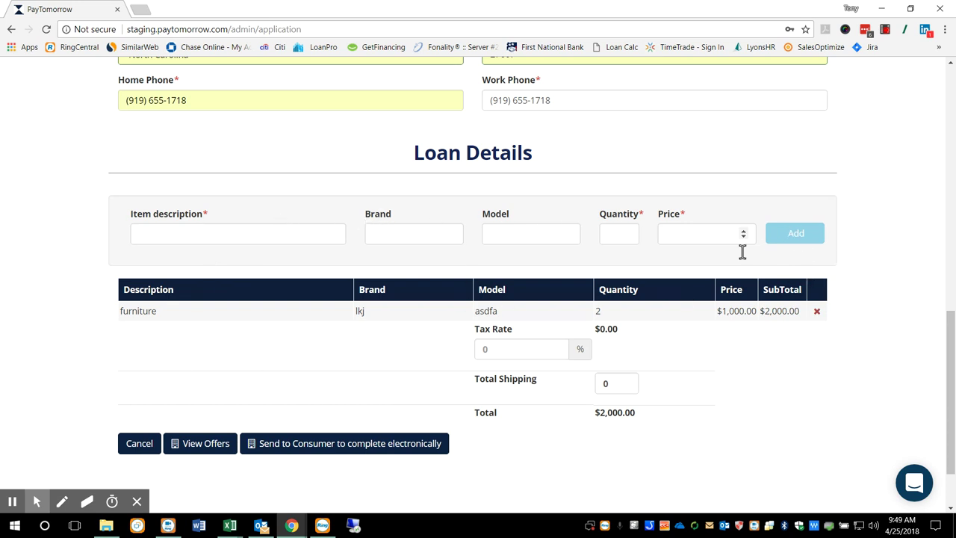
{"action": "scroll", "coordinate": [306, 366], "scroll_direction": "down", "scroll_amount": 2}
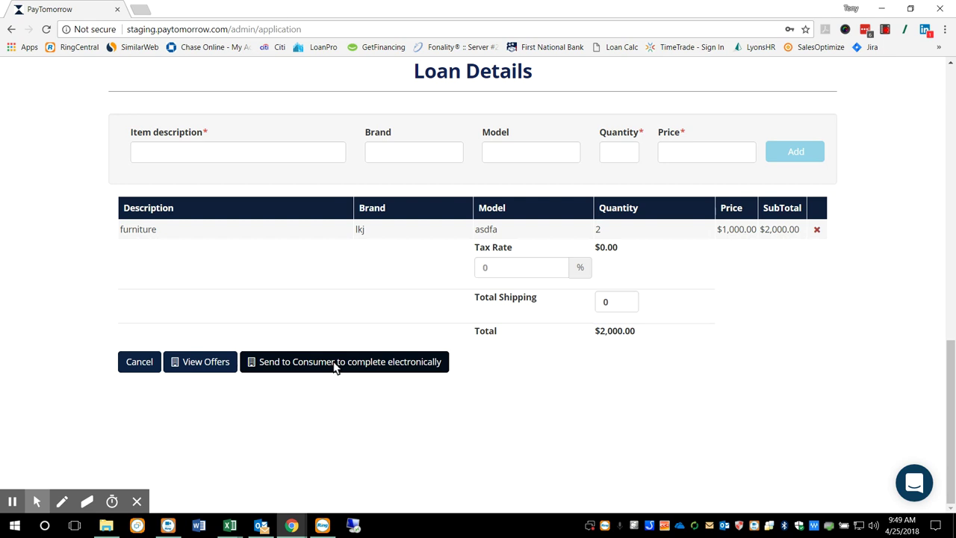
{"action": "left_click", "coordinate": [203, 362]}
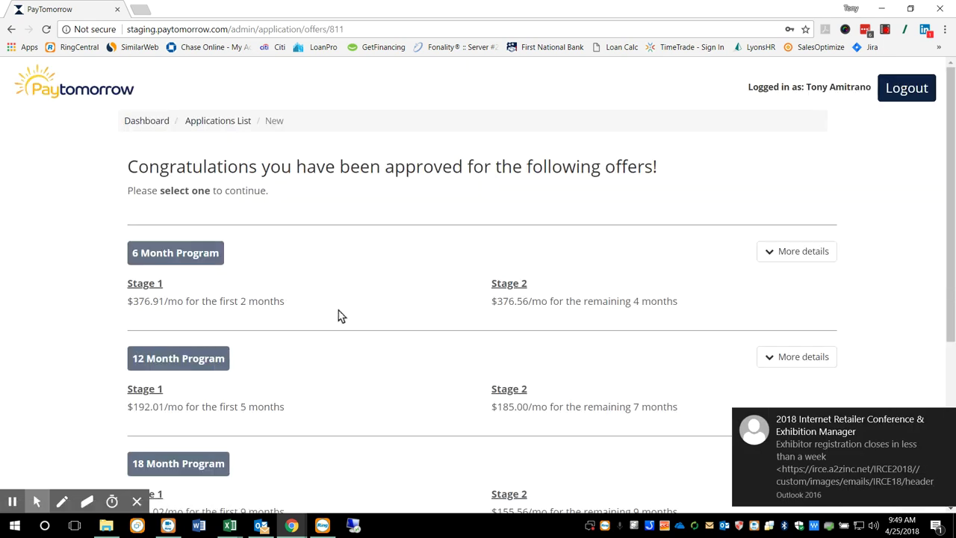
- Review the 18 Month Program's payment details and send that offer to the consumer electronically
{"action": "scroll", "coordinate": [338, 316], "scroll_direction": "down", "scroll_amount": 2}
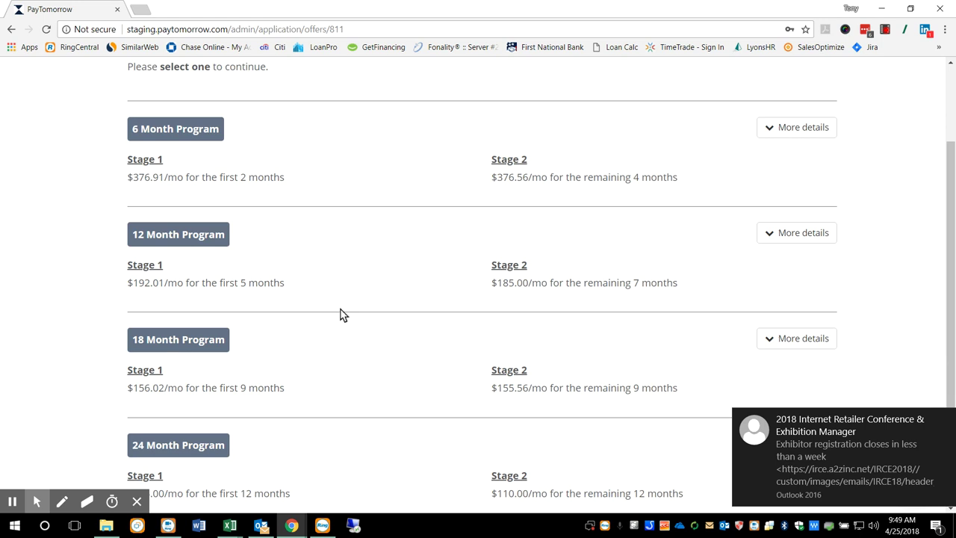
{"action": "scroll", "coordinate": [337, 314], "scroll_direction": "down", "scroll_amount": 1}
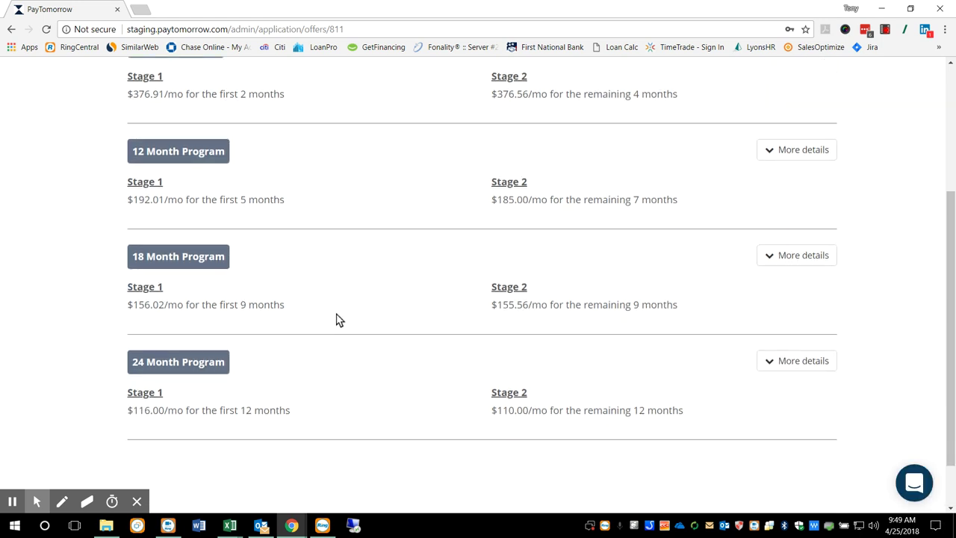
{"action": "scroll", "coordinate": [337, 320], "scroll_direction": "up", "scroll_amount": 1}
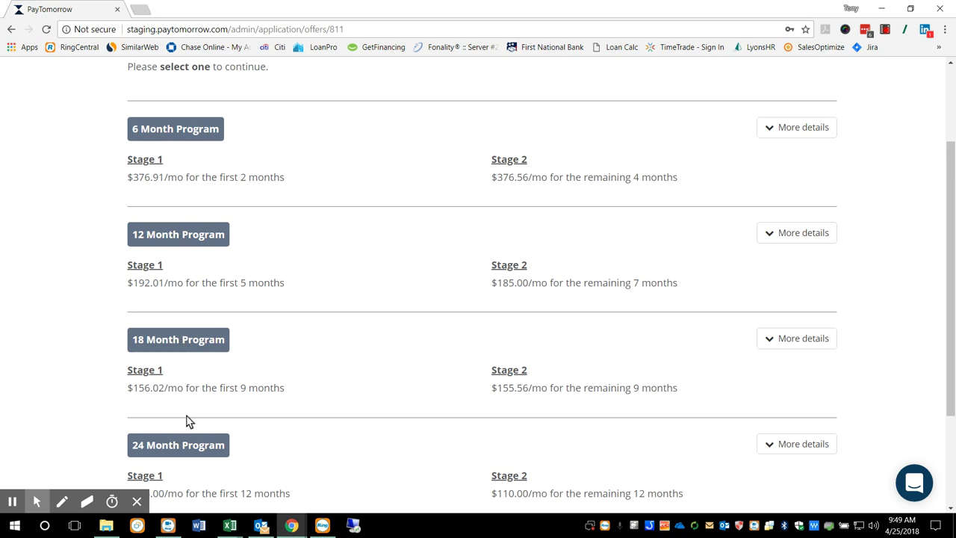
{"action": "scroll", "coordinate": [373, 360], "scroll_direction": "down", "scroll_amount": 1}
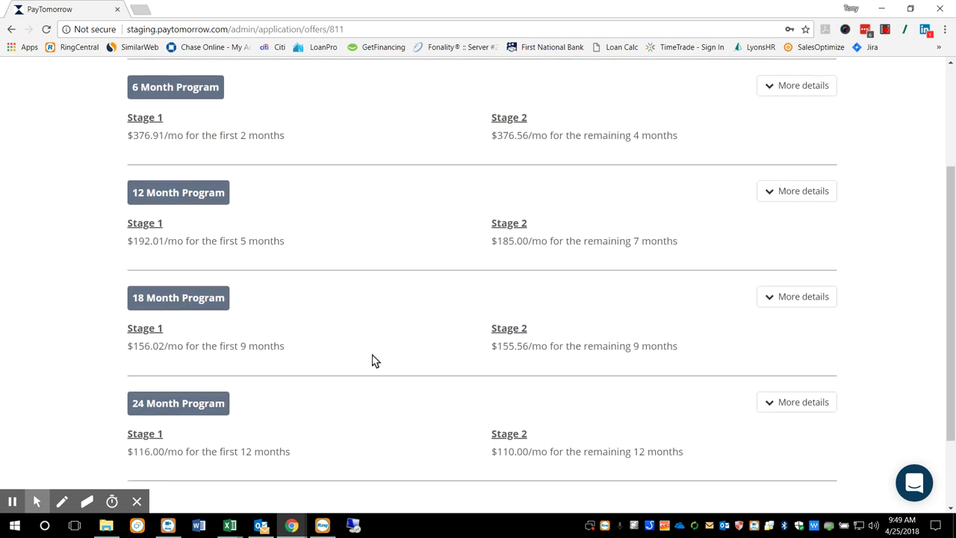
{"action": "left_click", "coordinate": [781, 298]}
{"action": "scroll", "coordinate": [379, 322], "scroll_direction": "down", "scroll_amount": 2}
{"action": "scroll", "coordinate": [383, 321], "scroll_direction": "down", "scroll_amount": 1}
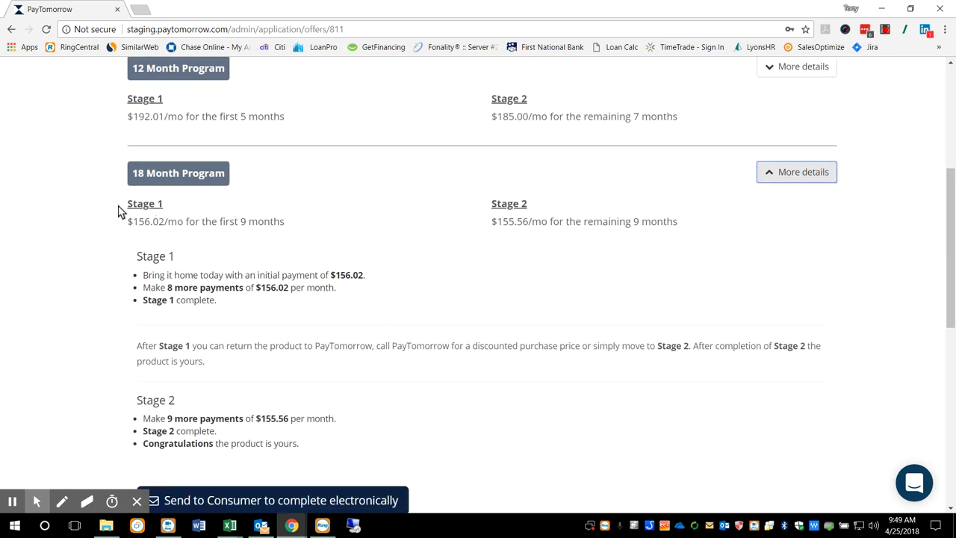
{"action": "left_click_drag", "start_coordinate": [120, 211], "coordinate": [171, 207]}
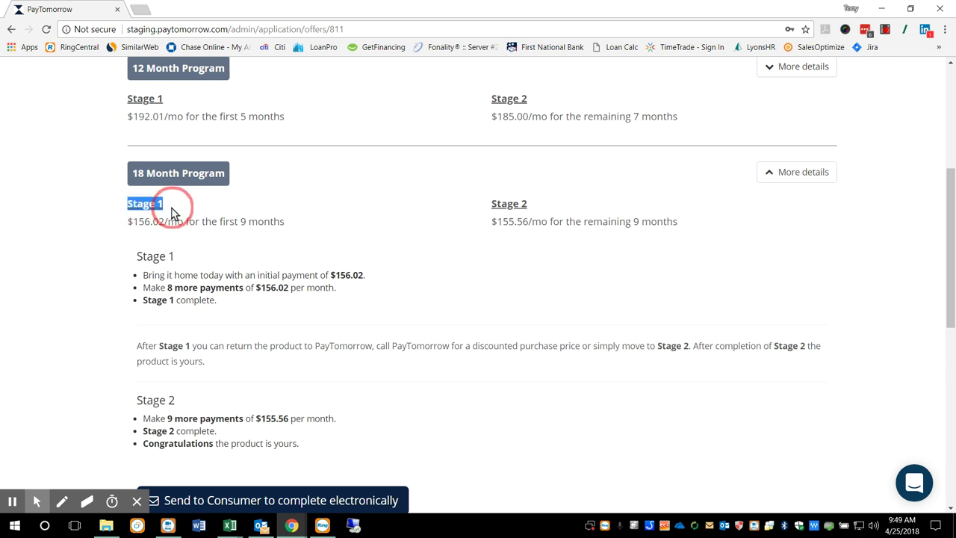
{"action": "left_click", "coordinate": [359, 246]}
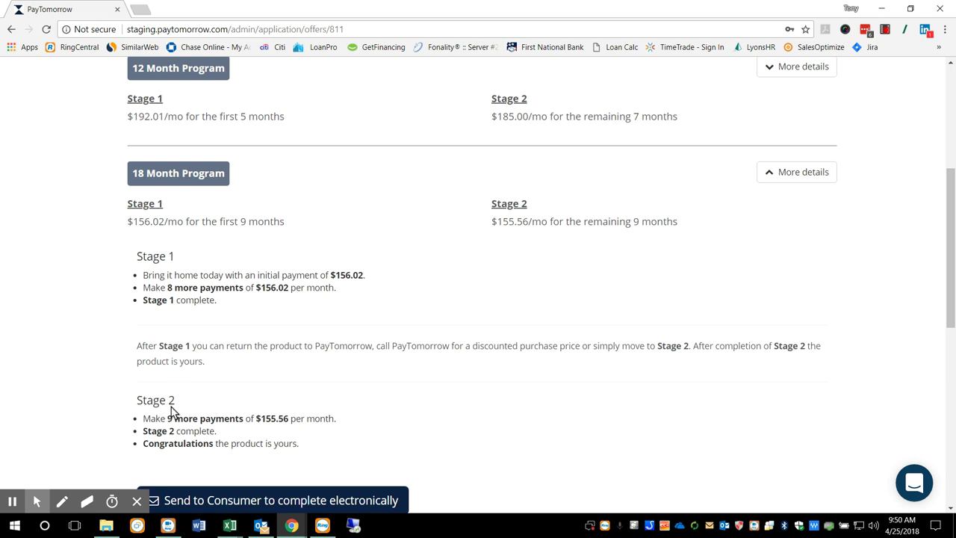
{"action": "scroll", "coordinate": [348, 416], "scroll_direction": "down", "scroll_amount": 1}
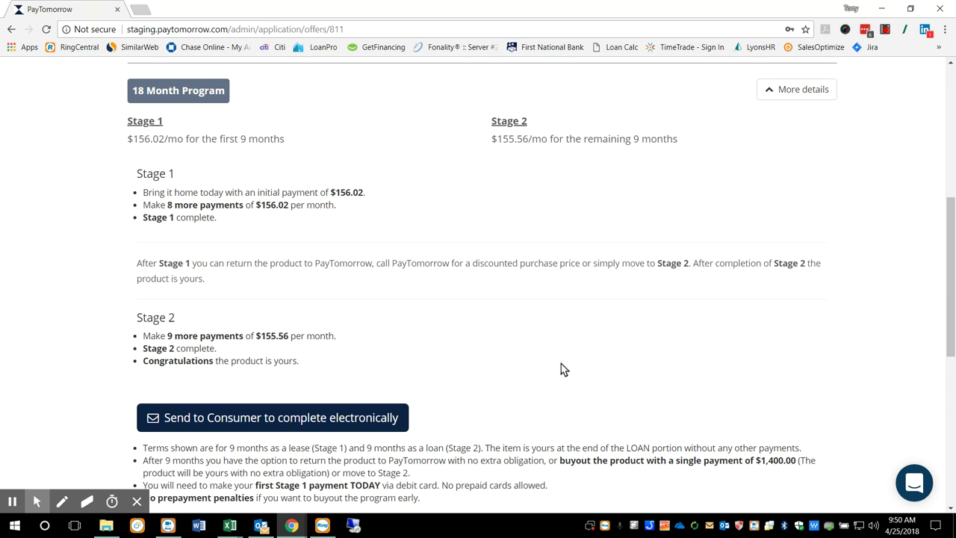
{"action": "scroll", "coordinate": [481, 351], "scroll_direction": "down", "scroll_amount": 1}
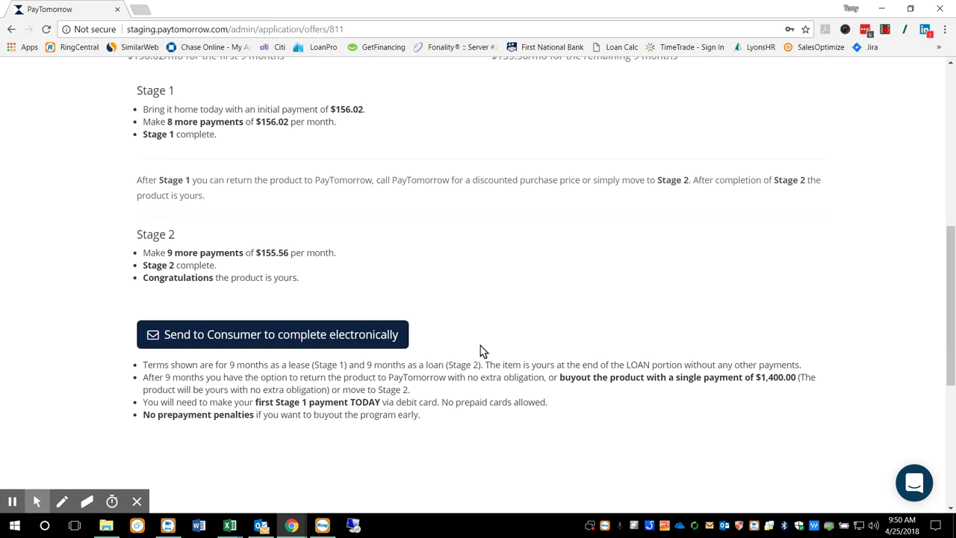
{"action": "left_click", "coordinate": [224, 337]}
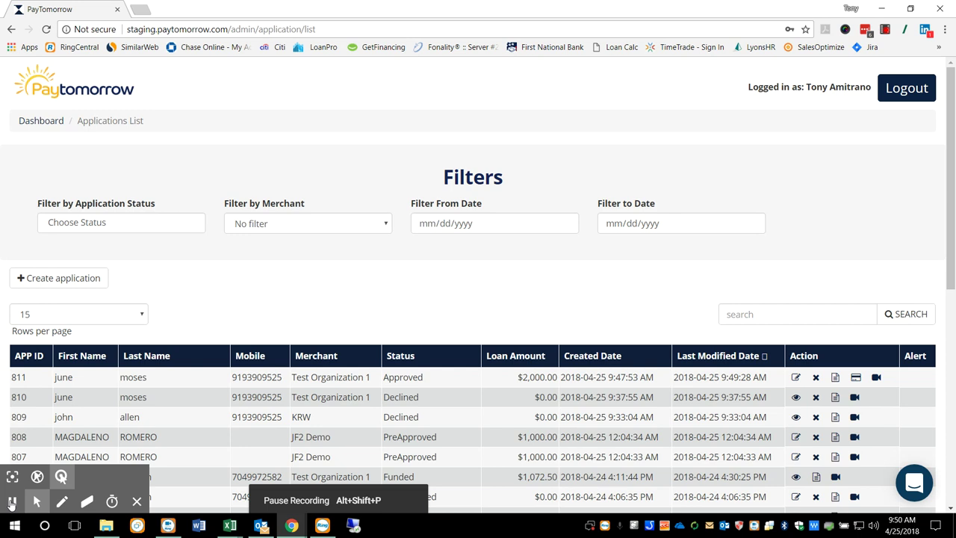
- From the finalize-purchase email, expand the 18 Month Program's full terms and select that offer
{"action": "left_click", "coordinate": [11, 503]}
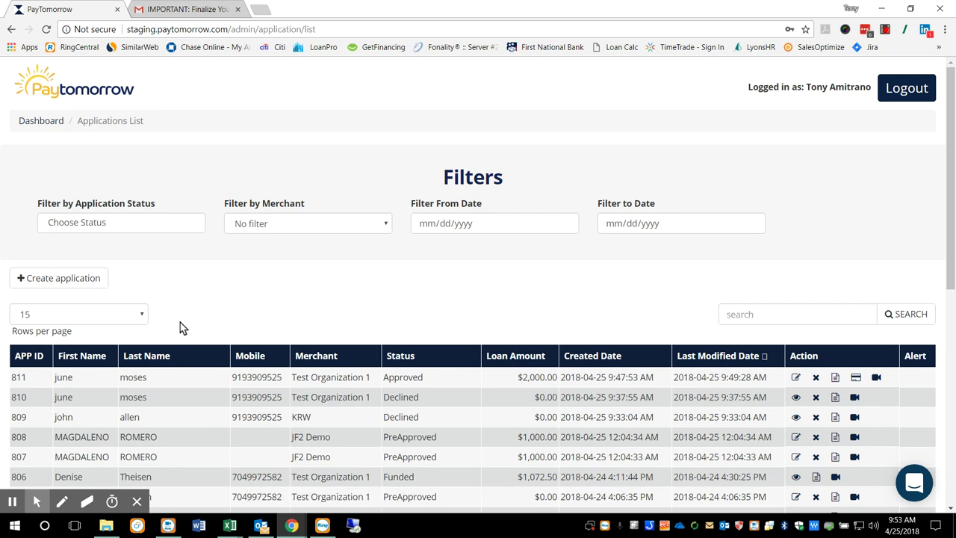
{"action": "left_click", "coordinate": [200, 11]}
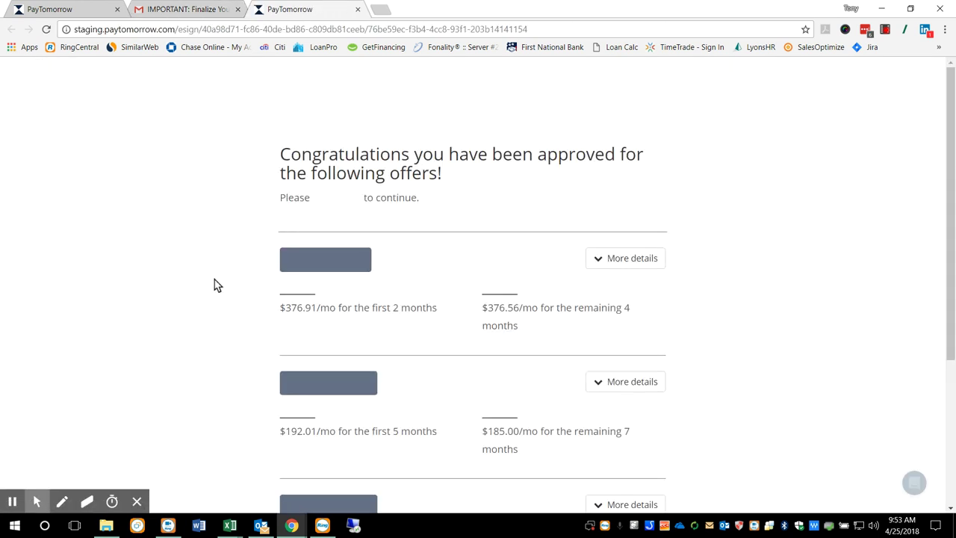
{"action": "scroll", "coordinate": [227, 280], "scroll_direction": "down", "scroll_amount": 3}
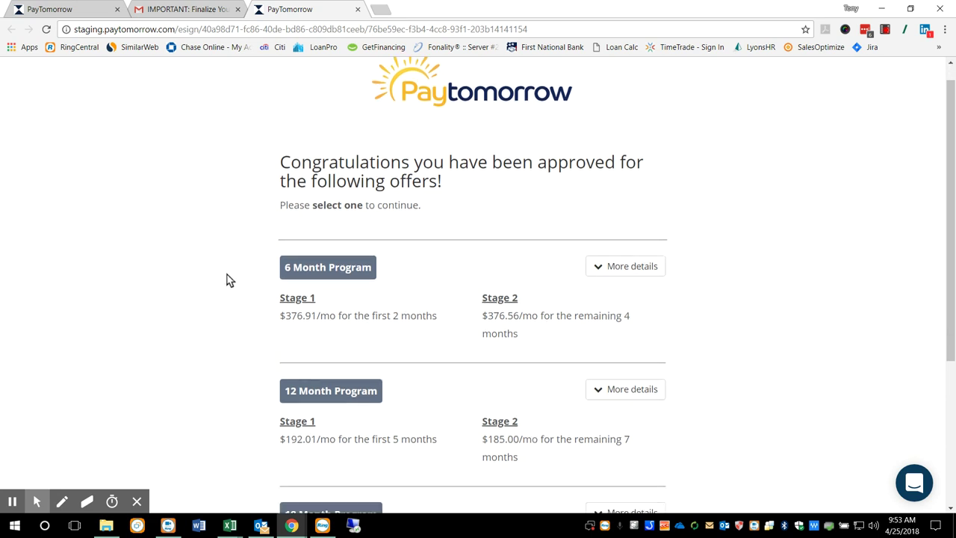
{"action": "scroll", "coordinate": [227, 280], "scroll_direction": "down", "scroll_amount": 1}
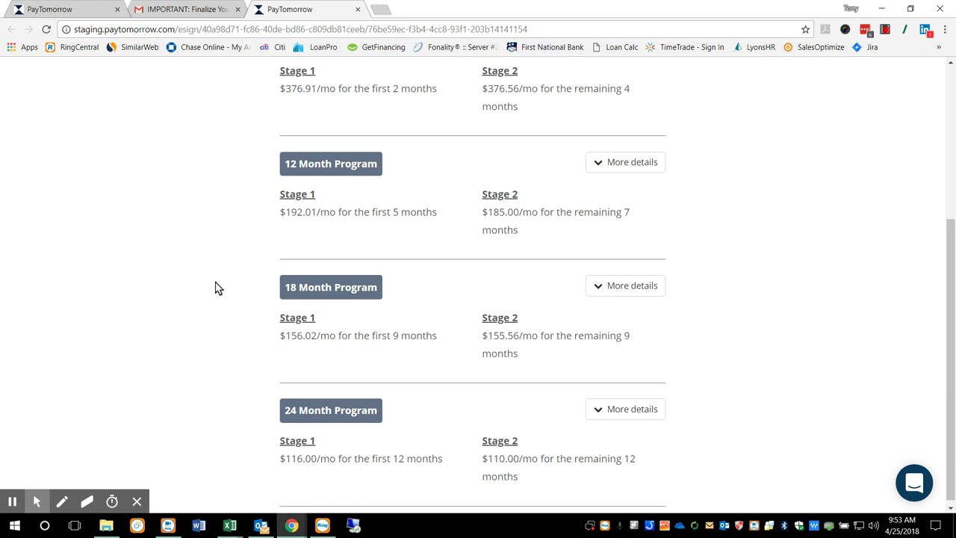
{"action": "left_click", "coordinate": [631, 288]}
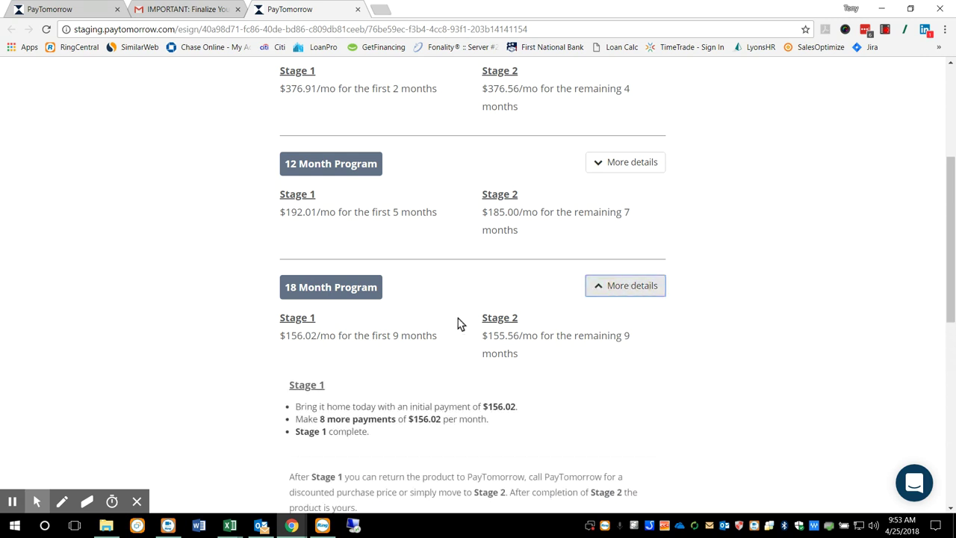
{"action": "scroll", "coordinate": [468, 321], "scroll_direction": "down", "scroll_amount": 4}
{"action": "left_click", "coordinate": [472, 411]}
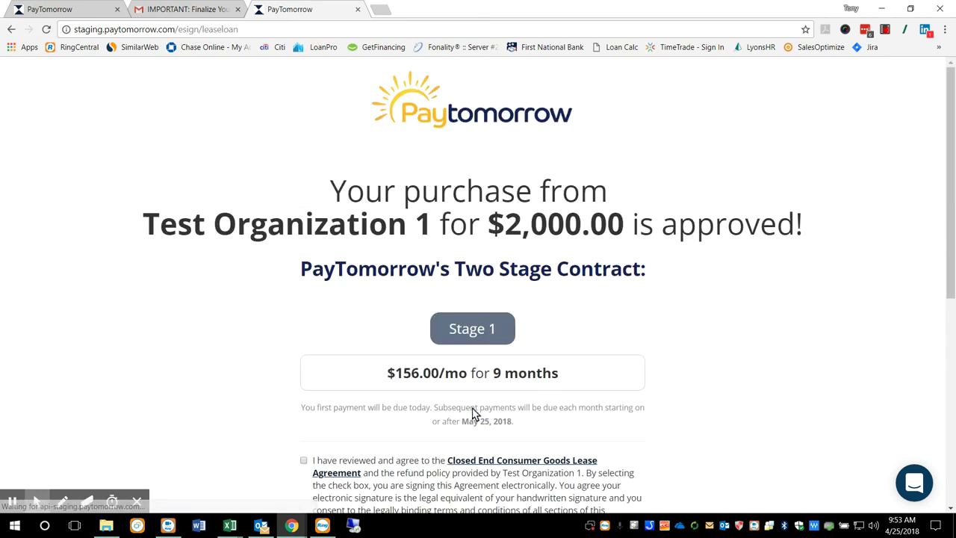
- Agree to the Stage 1 lease, Truth in Lending and privacy policy, then accept the contract terms
{"action": "scroll", "coordinate": [472, 413], "scroll_direction": "down", "scroll_amount": 1}
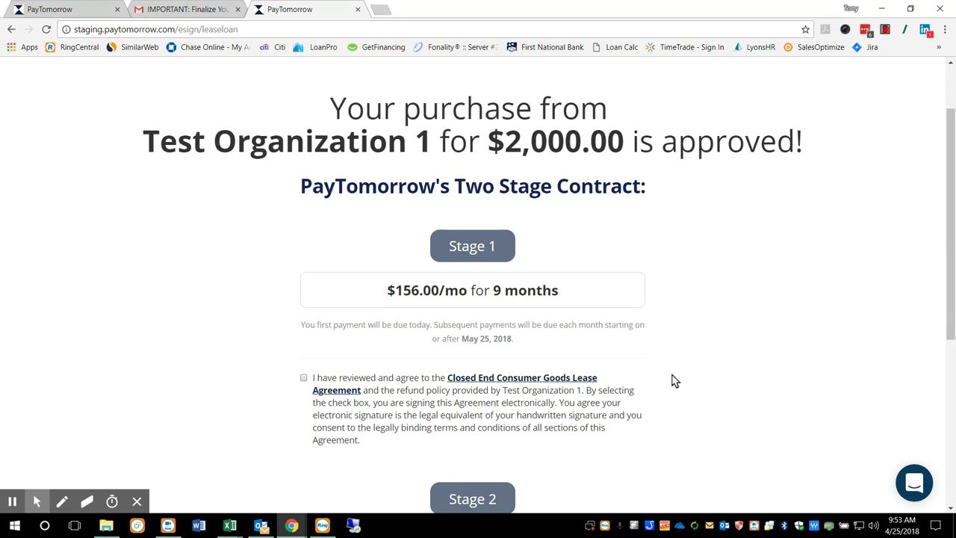
{"action": "scroll", "coordinate": [670, 379], "scroll_direction": "down", "scroll_amount": 3}
{"action": "scroll", "coordinate": [715, 367], "scroll_direction": "up", "scroll_amount": 1}
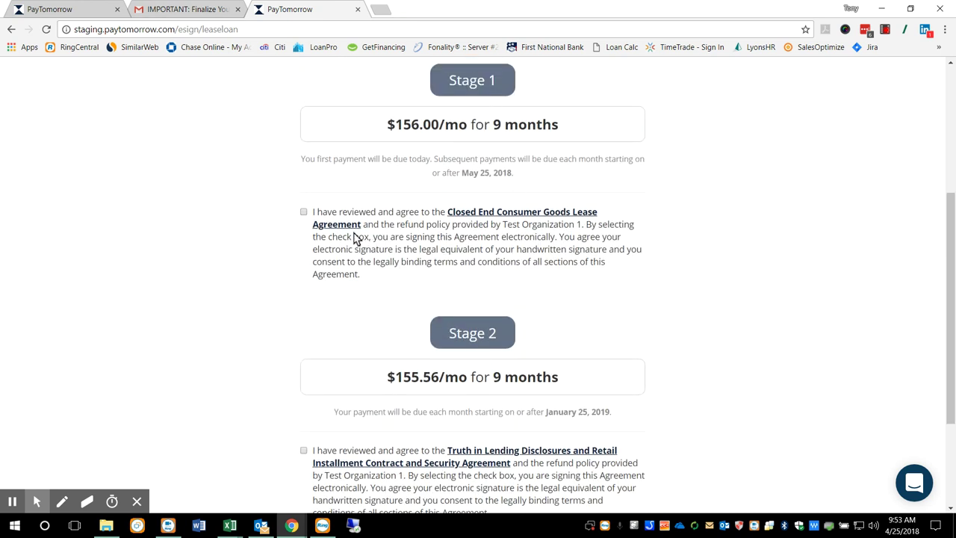
{"action": "left_click", "coordinate": [303, 211]}
{"action": "scroll", "coordinate": [273, 274], "scroll_direction": "down", "scroll_amount": 2}
{"action": "scroll", "coordinate": [280, 282], "scroll_direction": "down", "scroll_amount": 1}
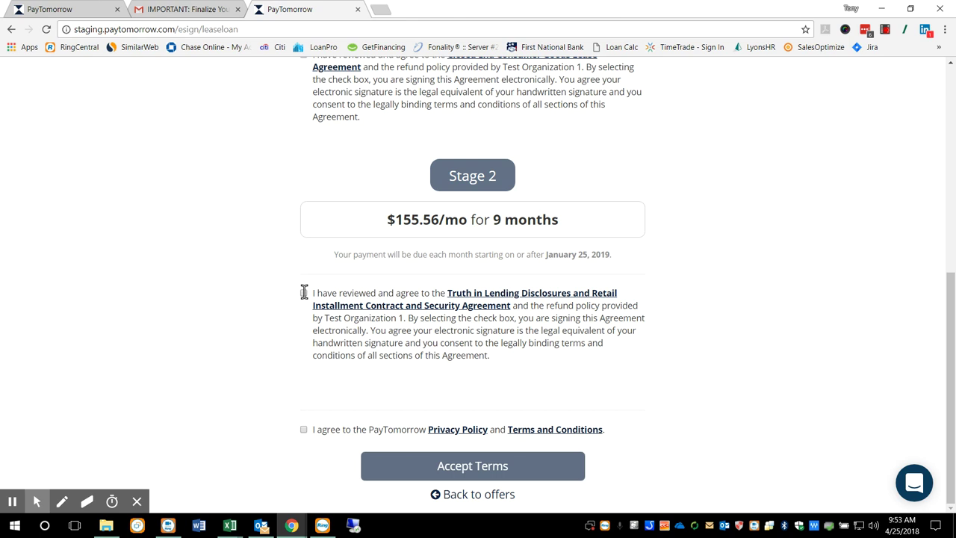
{"action": "left_click", "coordinate": [303, 293]}
{"action": "left_click", "coordinate": [303, 430]}
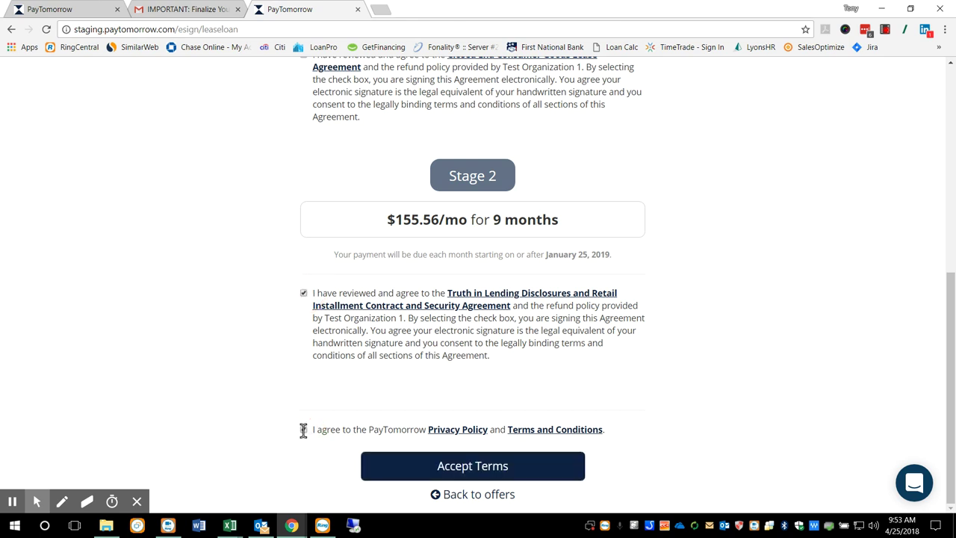
{"action": "left_click", "coordinate": [492, 469]}
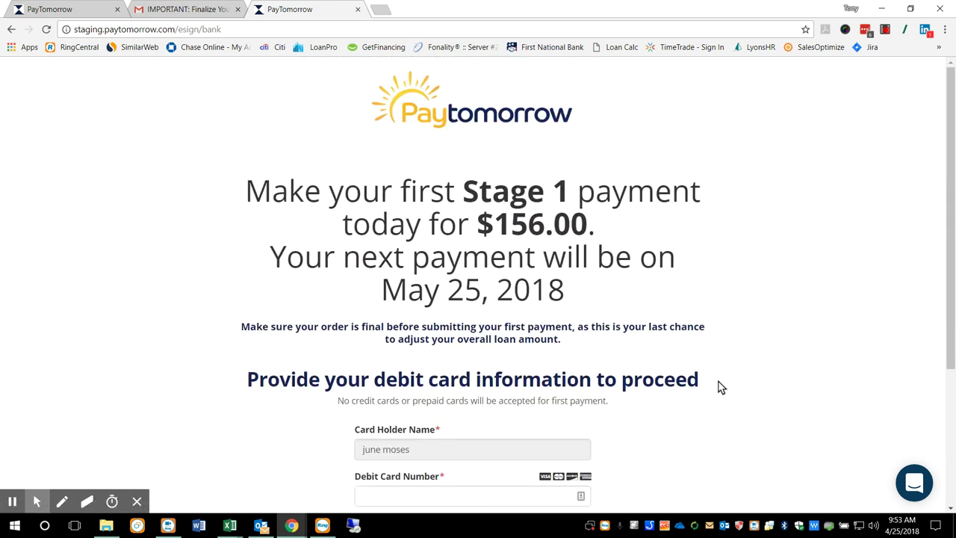
- Enter the debit card number and set its expiry to June 2021
{"action": "scroll", "coordinate": [721, 386], "scroll_direction": "down", "scroll_amount": 2}
{"action": "scroll", "coordinate": [721, 385], "scroll_direction": "up", "scroll_amount": 1}
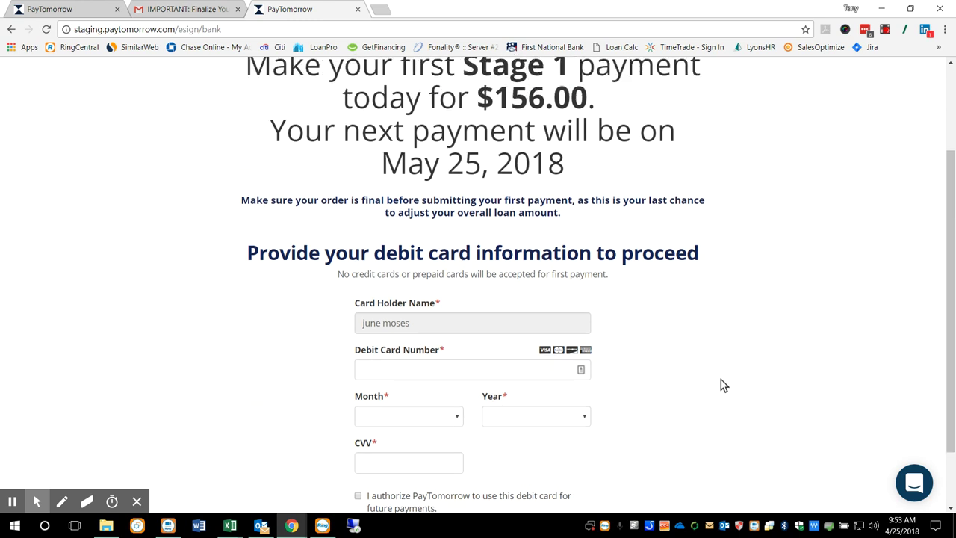
{"action": "scroll", "coordinate": [703, 370], "scroll_direction": "down", "scroll_amount": 2}
{"action": "left_click", "coordinate": [409, 293]}
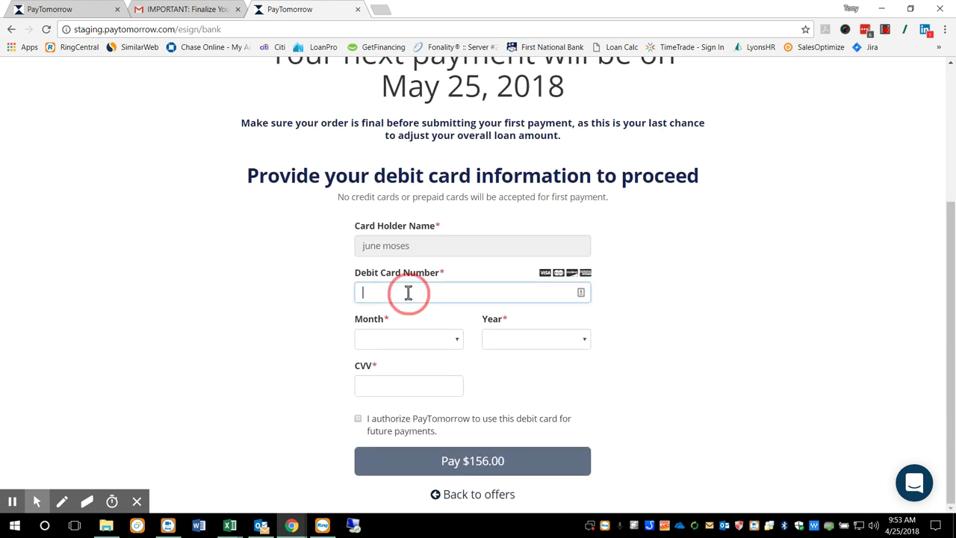
{"action": "type", "text": "4444 3333 22"}
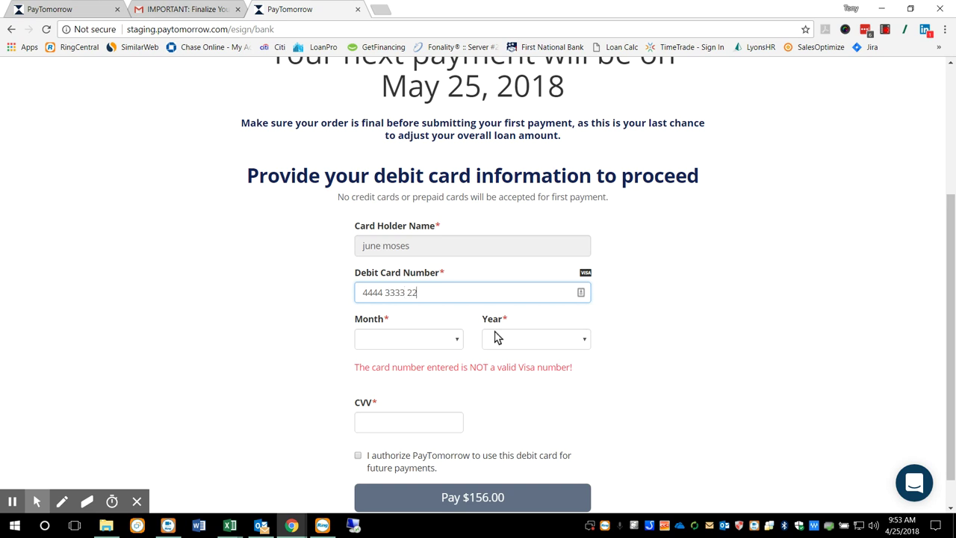
{"action": "type", "text": "22 1111"}
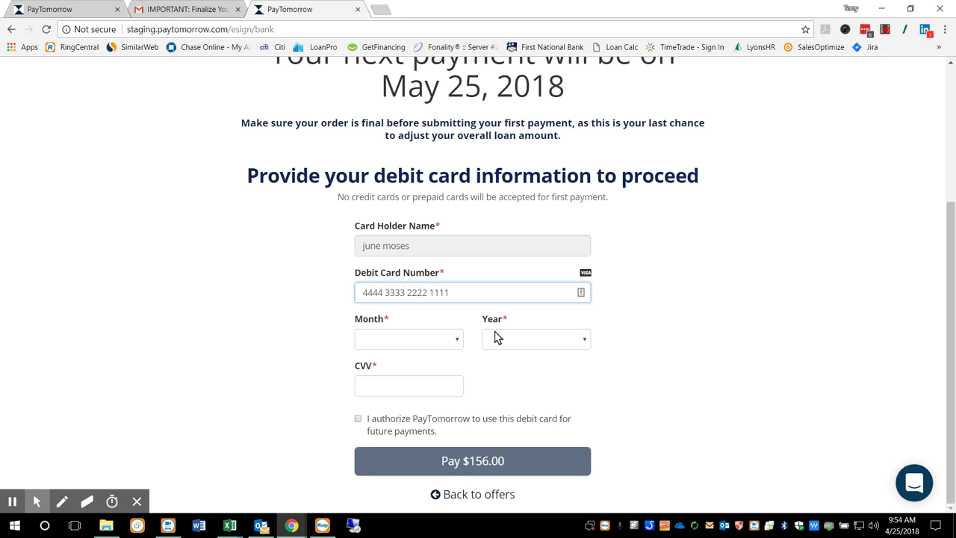
{"action": "left_click", "coordinate": [408, 338]}
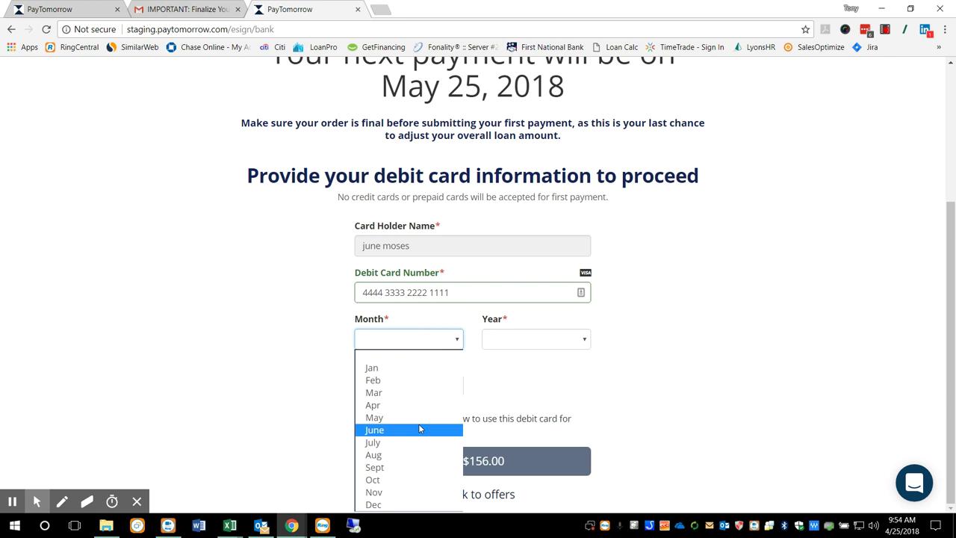
{"action": "left_click", "coordinate": [419, 430]}
{"action": "left_click", "coordinate": [524, 340]}
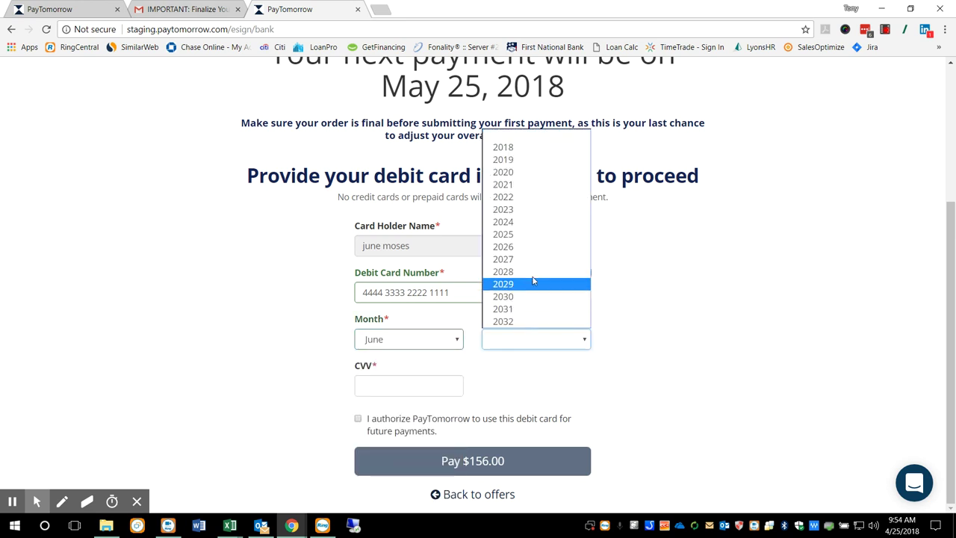
{"action": "left_click", "coordinate": [549, 193]}
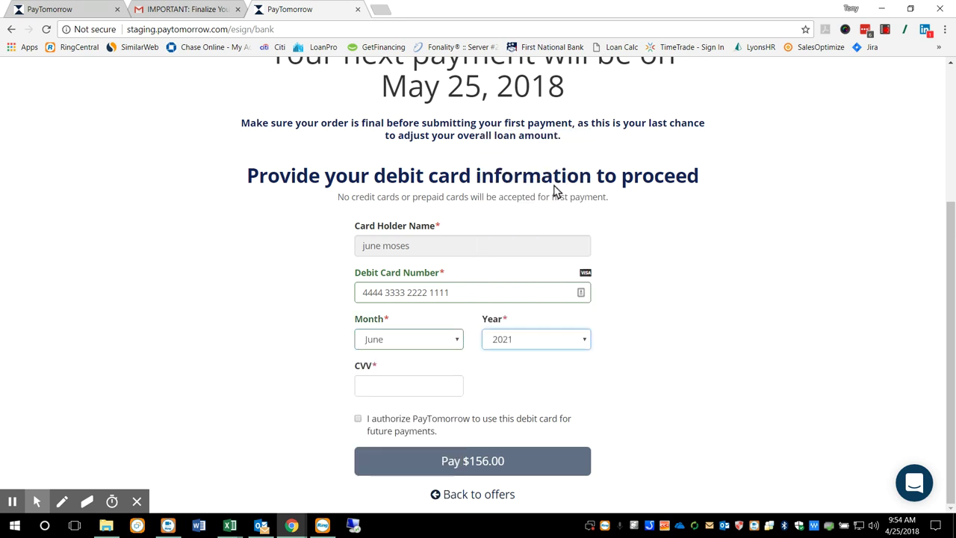
- Enter the security code, authorize future payments and pay the $156.00 first payment
{"action": "left_click", "coordinate": [402, 387]}
{"action": "type", "text": "123"}
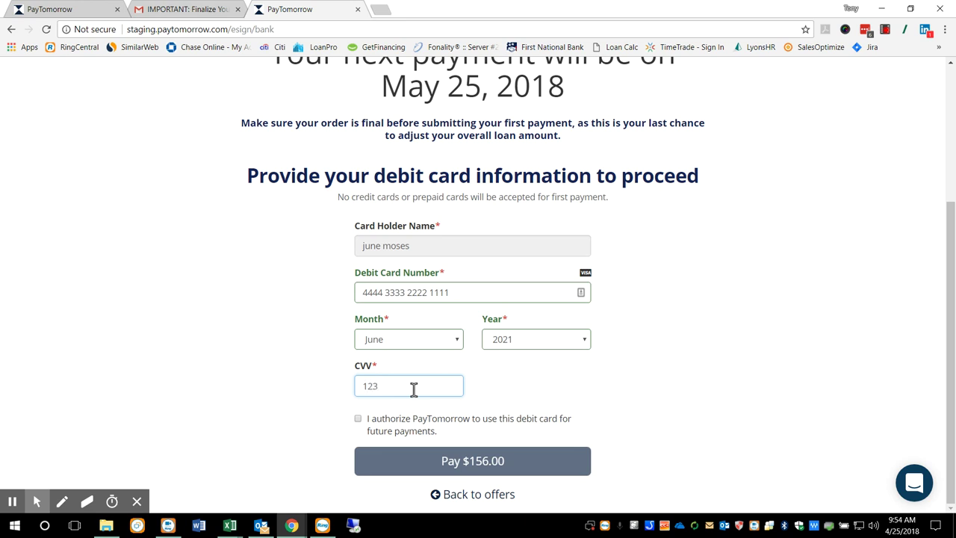
{"action": "left_click", "coordinate": [358, 418]}
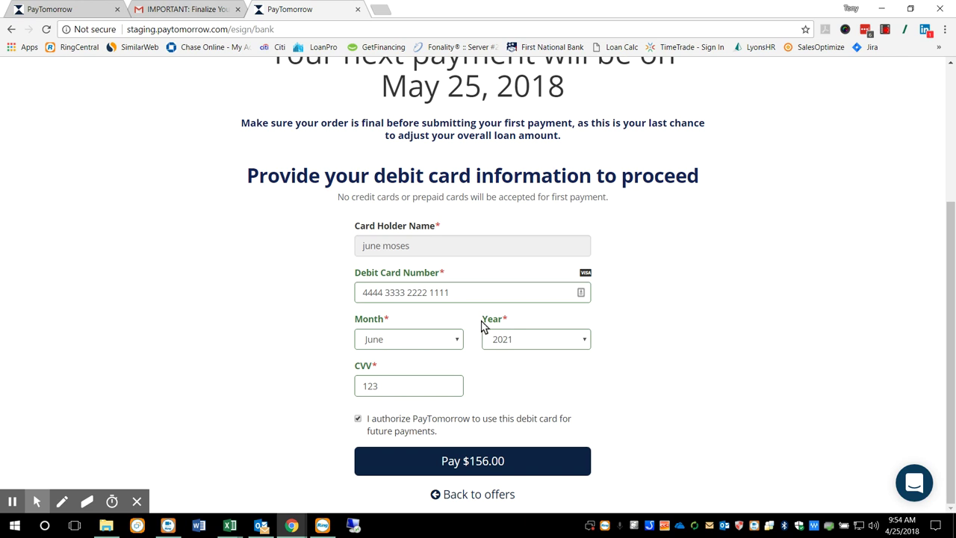
{"action": "left_click", "coordinate": [466, 460]}
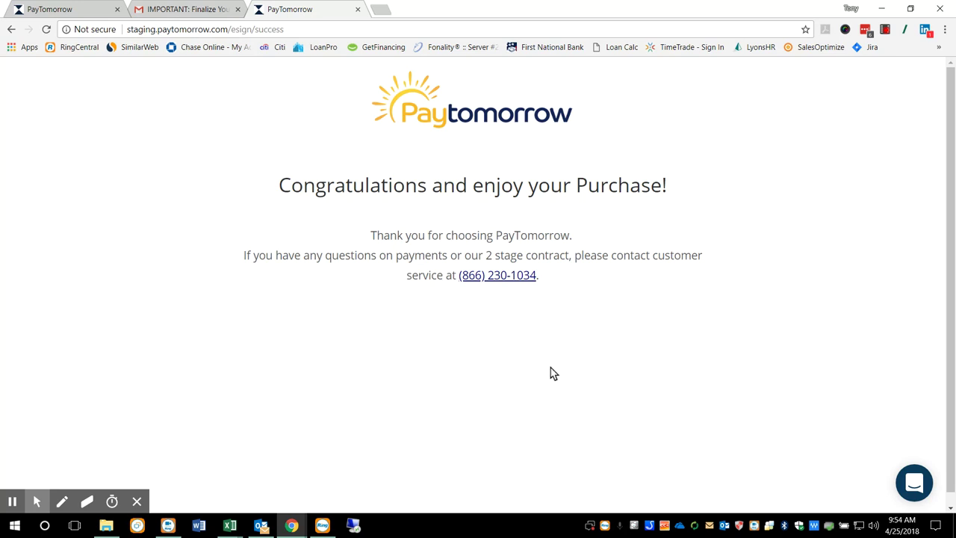
- Back in the admin tab, reload the page and log in with the saved credentials
{"action": "left_click", "coordinate": [67, 9]}
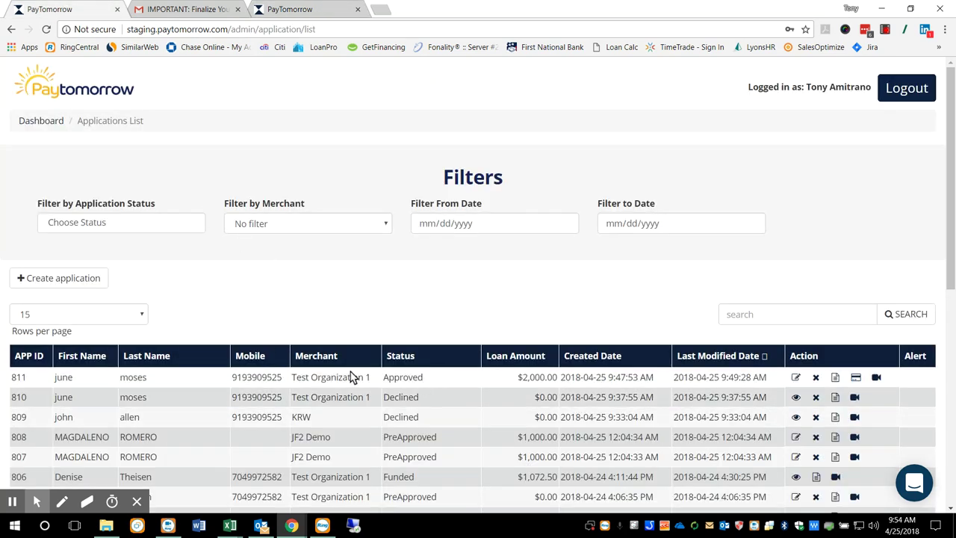
{"action": "left_click", "coordinate": [46, 29]}
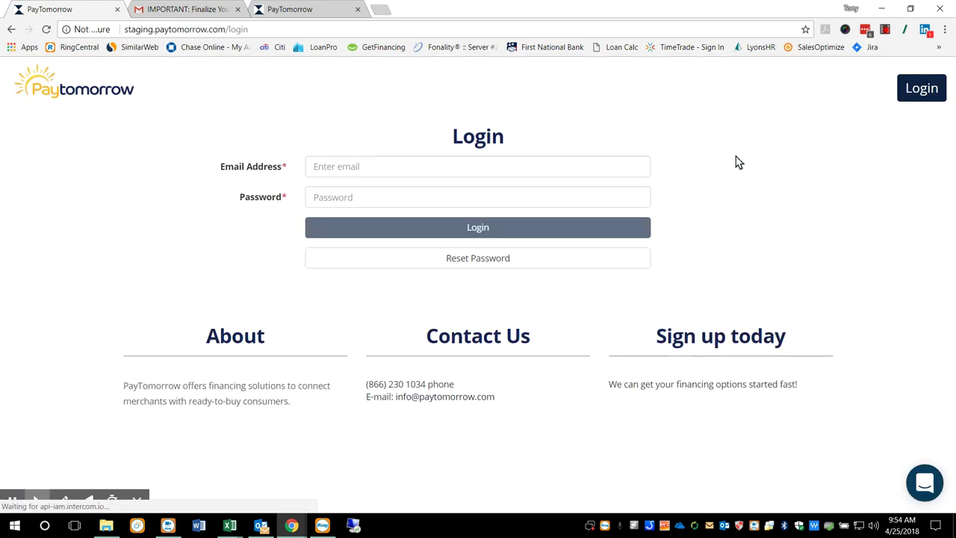
{"action": "left_click", "coordinate": [441, 165]}
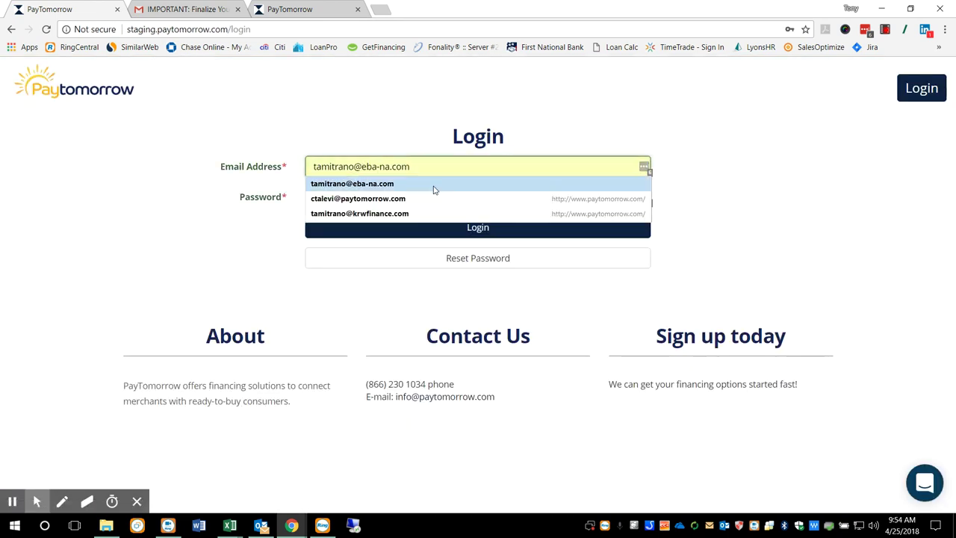
{"action": "left_click", "coordinate": [436, 185]}
{"action": "left_click", "coordinate": [461, 231]}
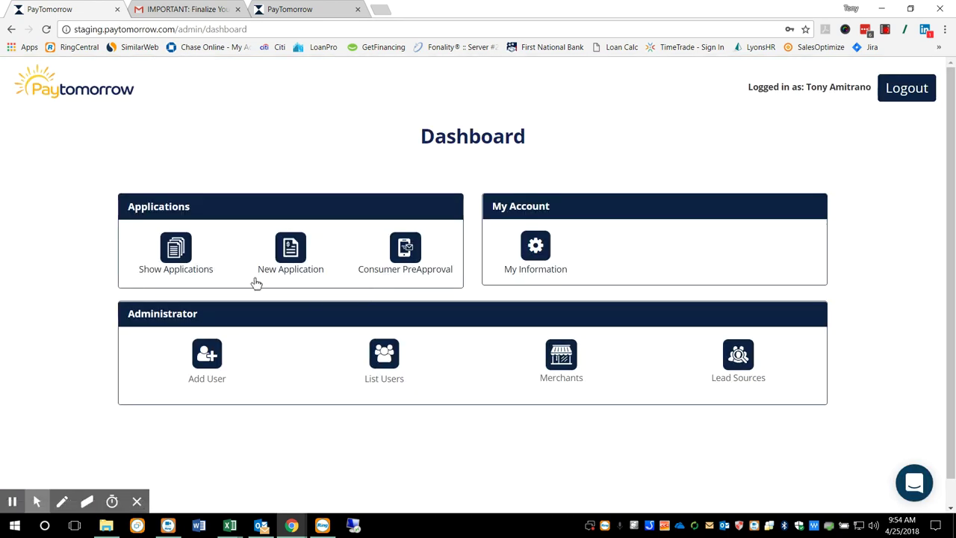
- Show the applications list and confirm application 811 for $2,000.00 now reads Funded
{"action": "left_click", "coordinate": [191, 277]}
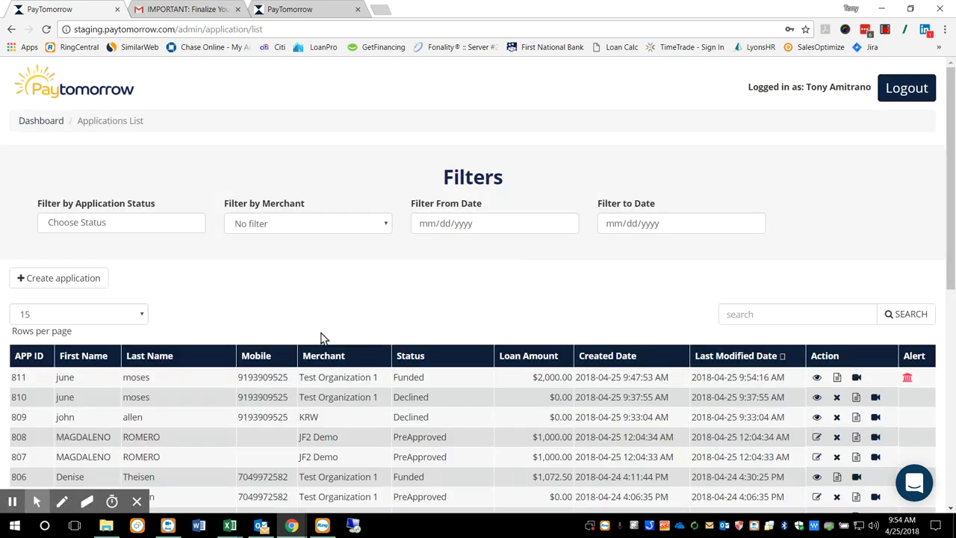
{"action": "left_click_drag", "start_coordinate": [426, 378], "coordinate": [382, 381]}
{"action": "left_click", "coordinate": [447, 402]}
{"action": "scroll", "coordinate": [448, 398], "scroll_direction": "down", "scroll_amount": 1}
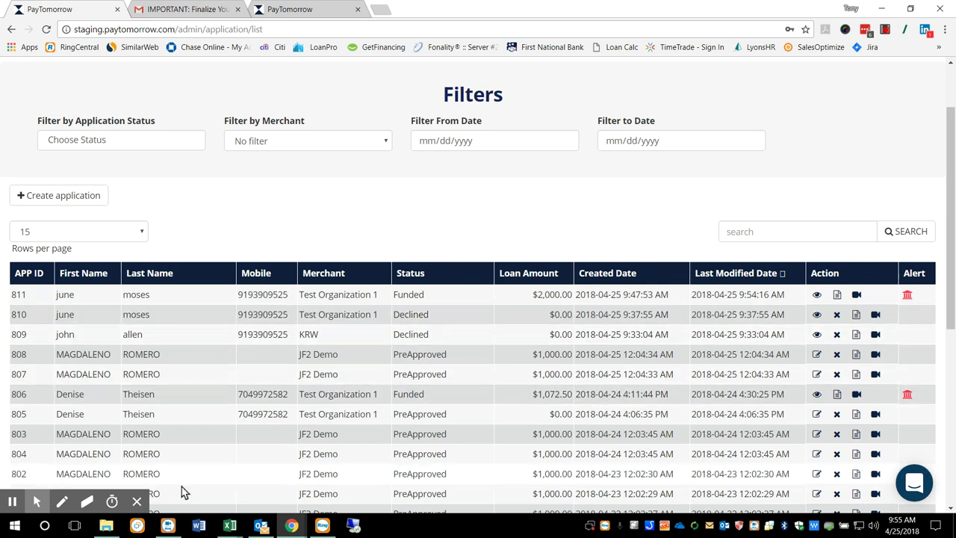
{"action": "mouse_move", "coordinate": [14, 502]}
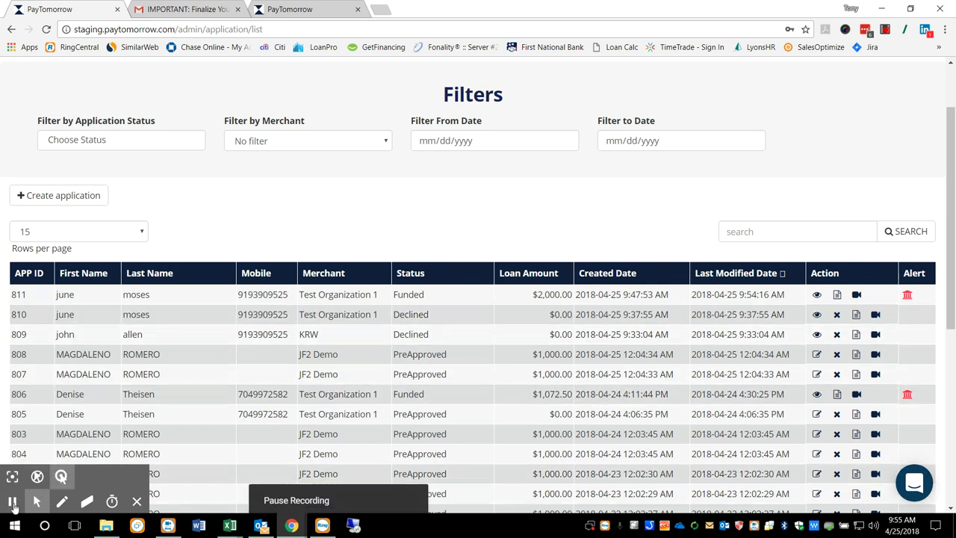